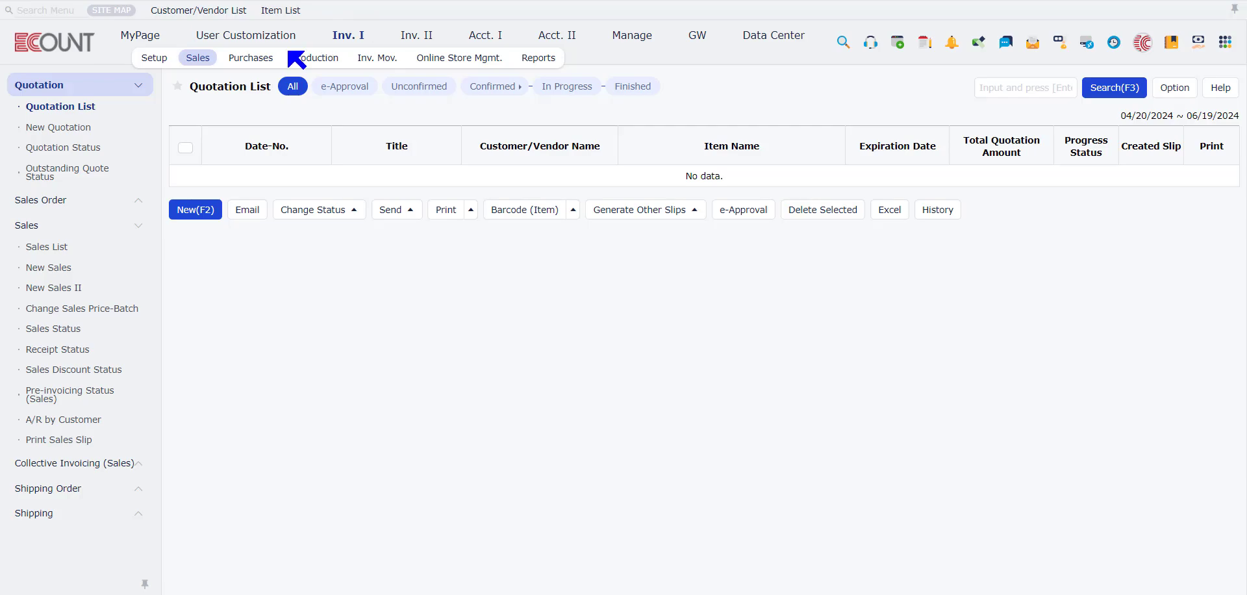
Open a blank entry form for a new sales quotation.
{"action": "left_click", "coordinate": [61, 93]}
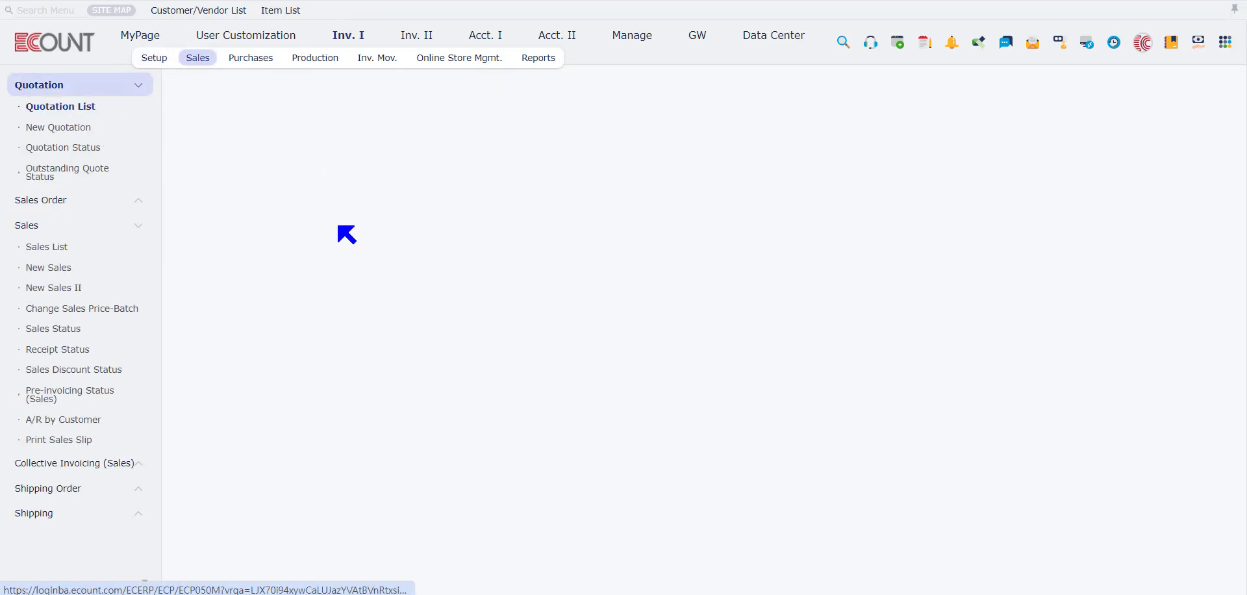
{"action": "left_click", "coordinate": [80, 129]}
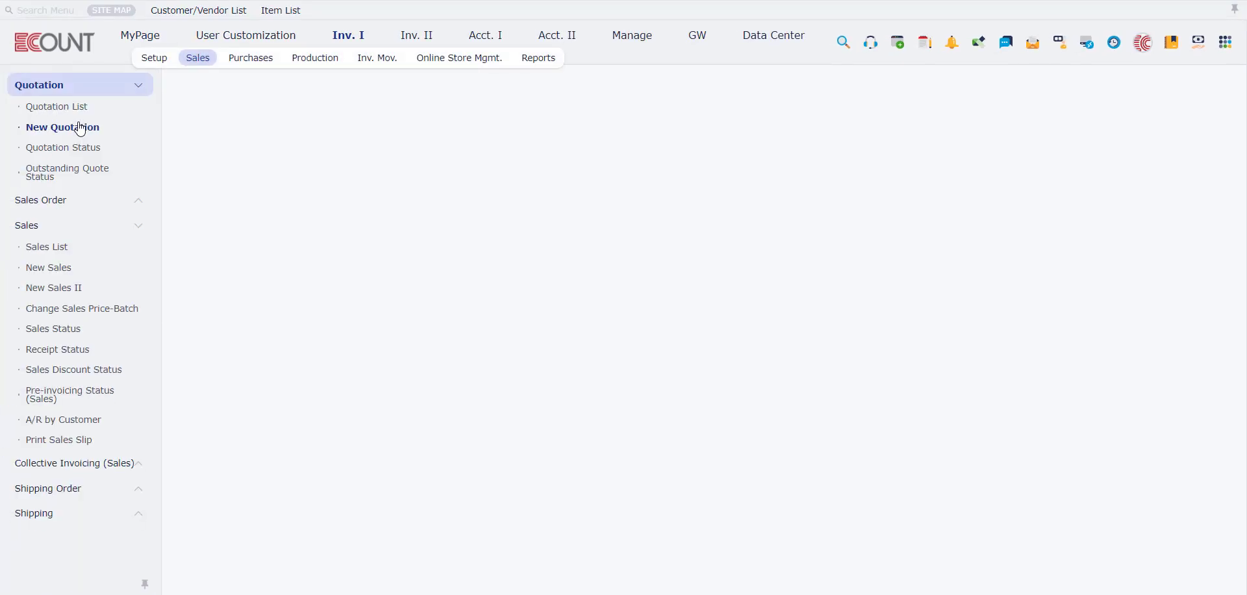
{"action": "left_click", "coordinate": [81, 129]}
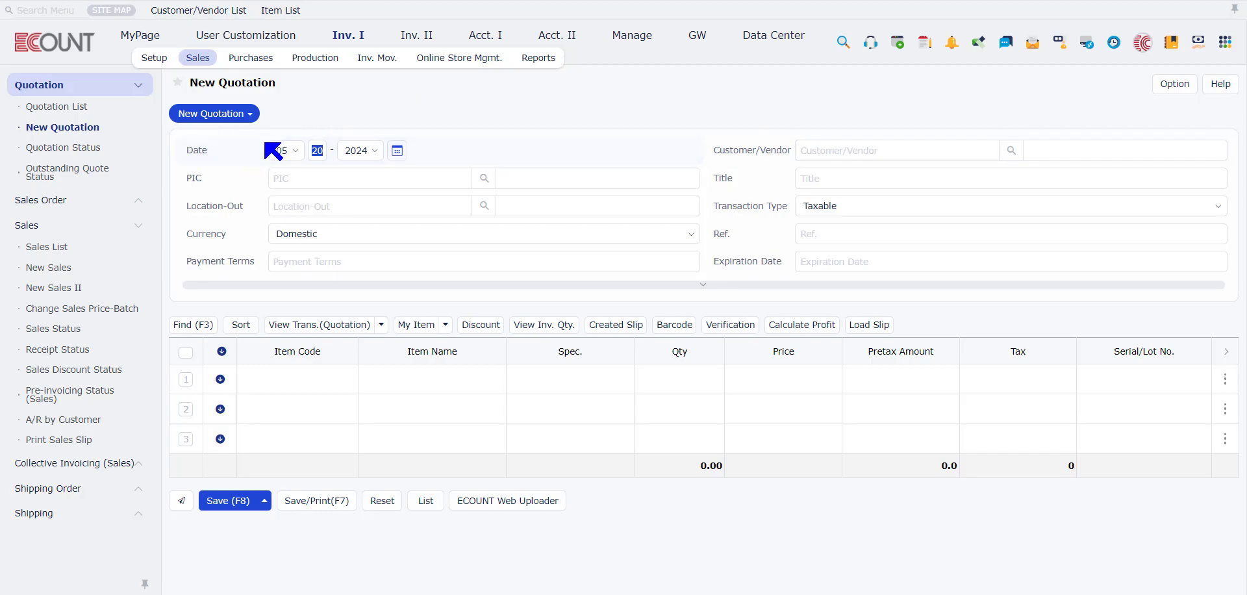
Search for "1st" as the quotation's customer and fill in 1st Street.
{"action": "left_click", "coordinate": [860, 150]}
{"action": "type", "text": "1s"}
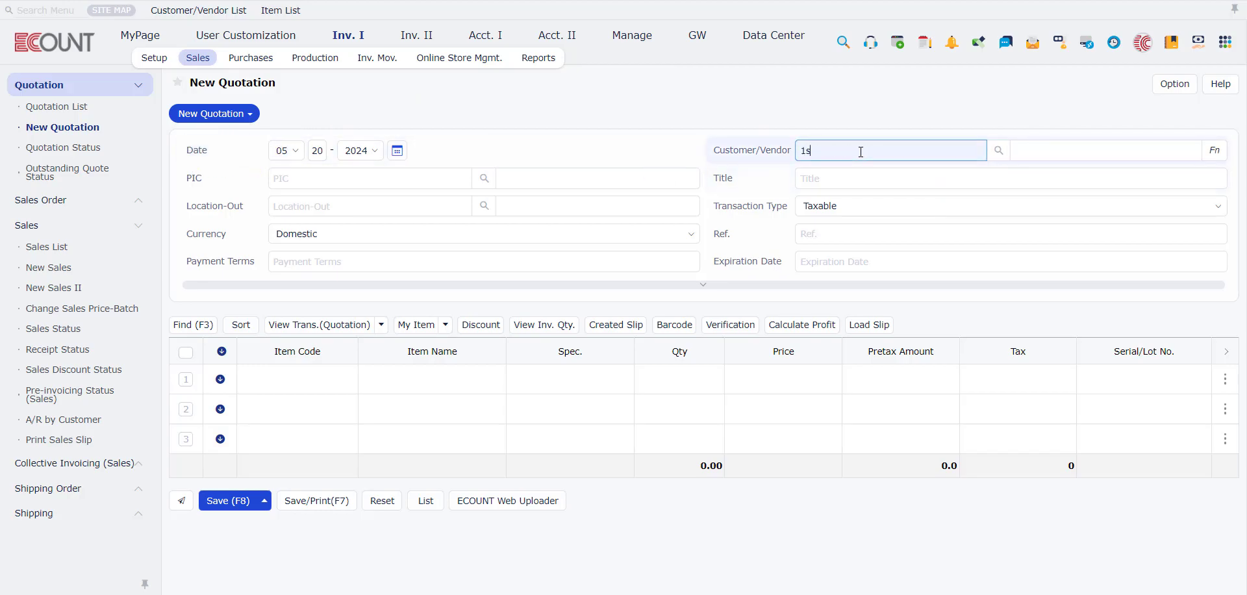
{"action": "type", "text": "t"}
{"action": "key", "text": "Return"}
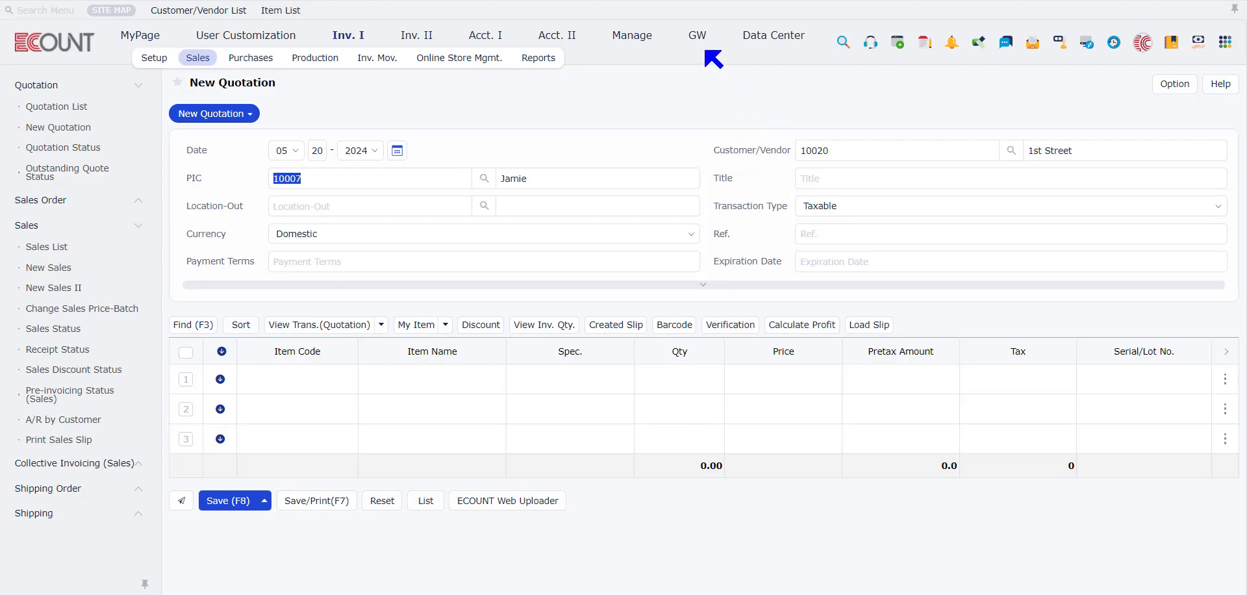
Check the person in charge assigned in the 1st Street customer record's Credit Limit/Price settings, and close the record.
{"action": "left_click", "coordinate": [362, 43]}
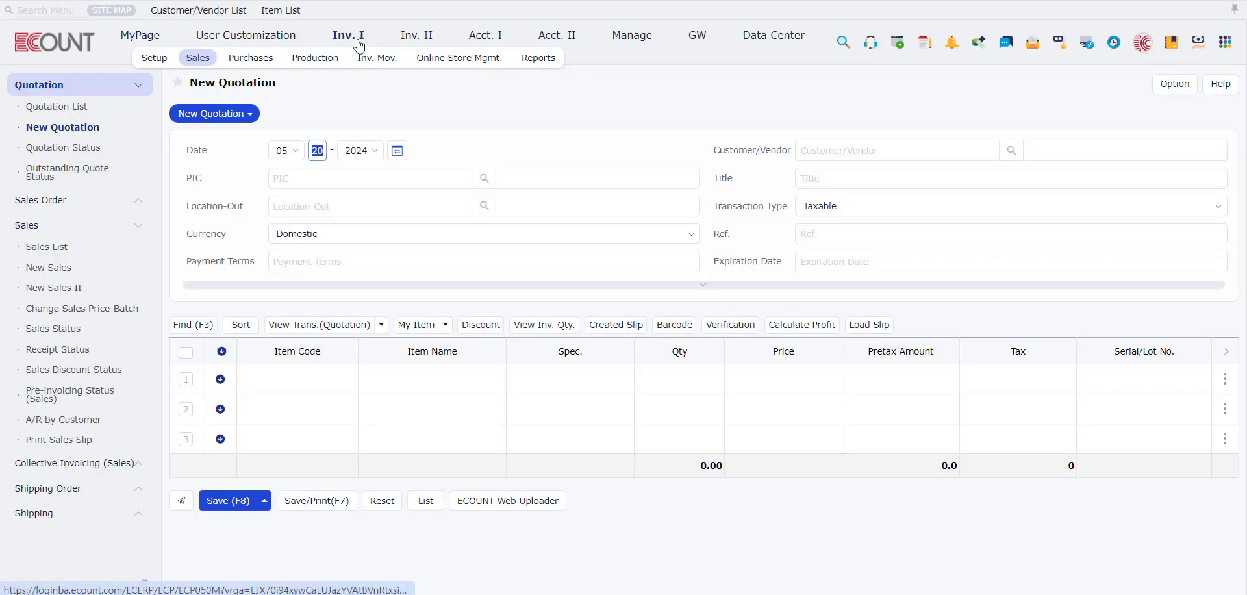
{"action": "left_click", "coordinate": [155, 59]}
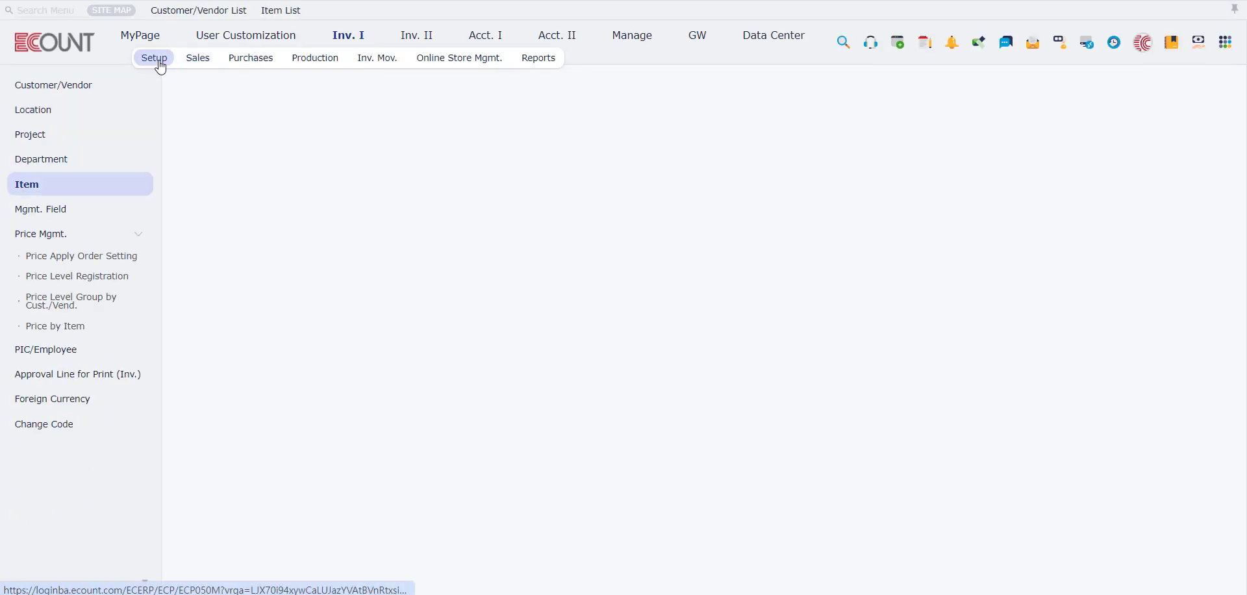
{"action": "left_click", "coordinate": [85, 96]}
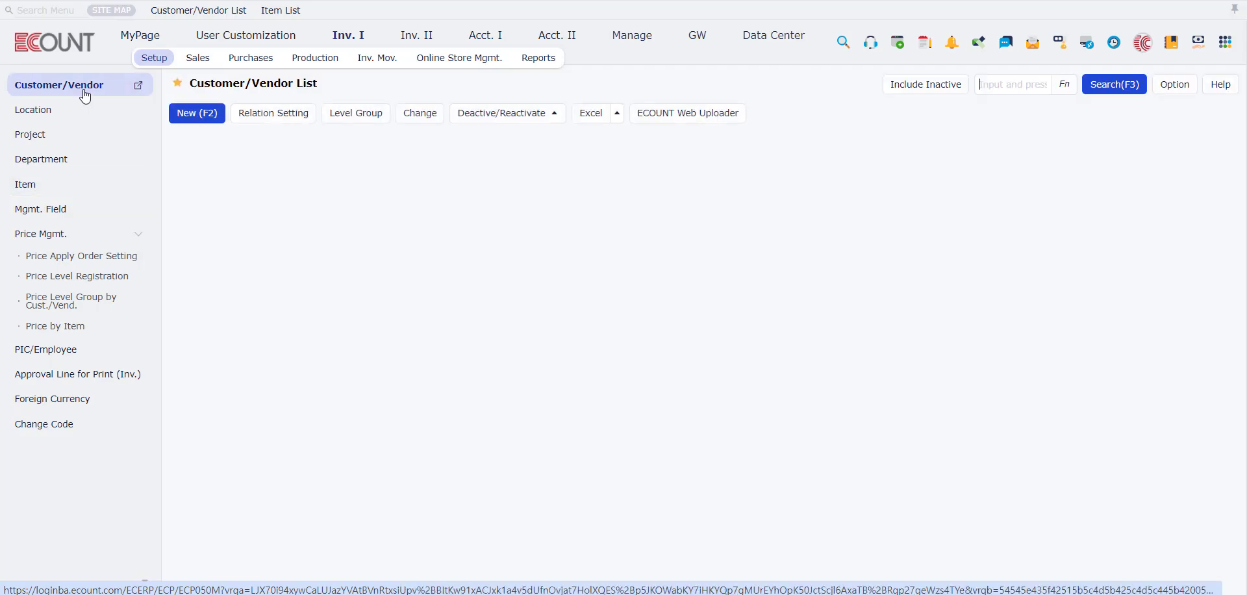
{"action": "left_click", "coordinate": [382, 164]}
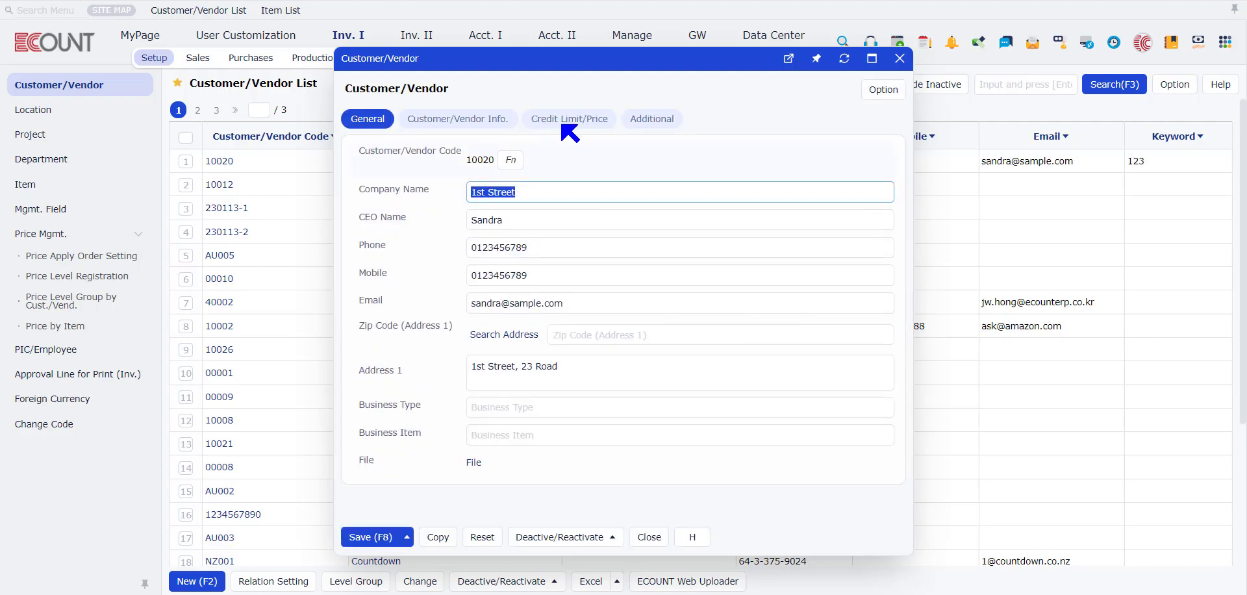
{"action": "left_click", "coordinate": [562, 126]}
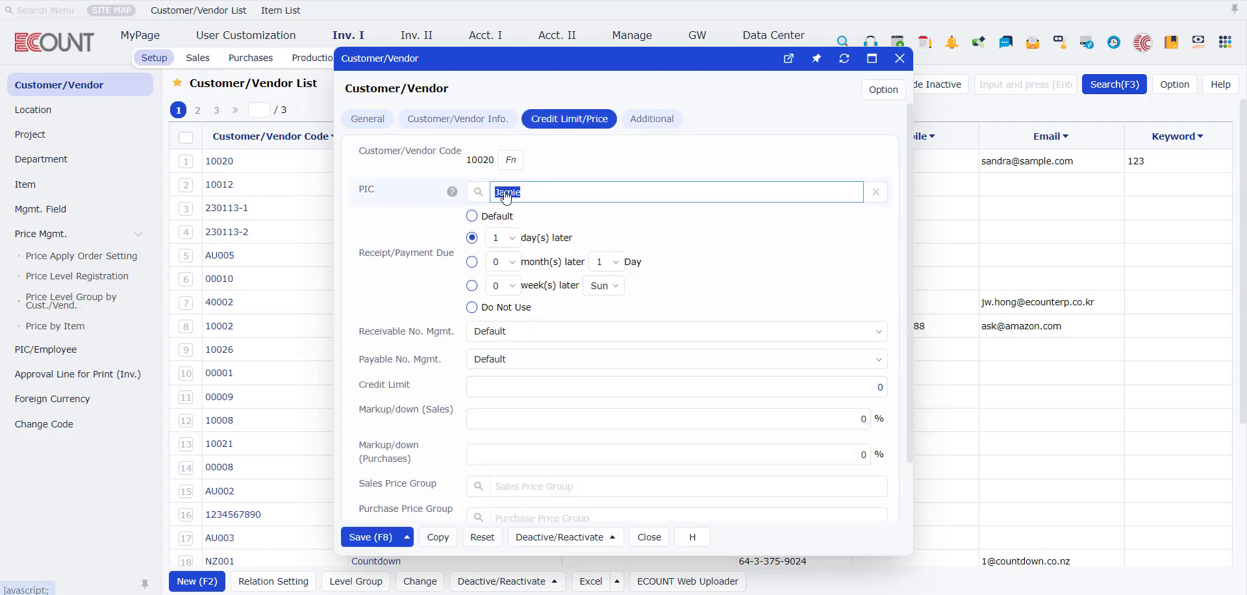
{"action": "left_click", "coordinate": [899, 58]}
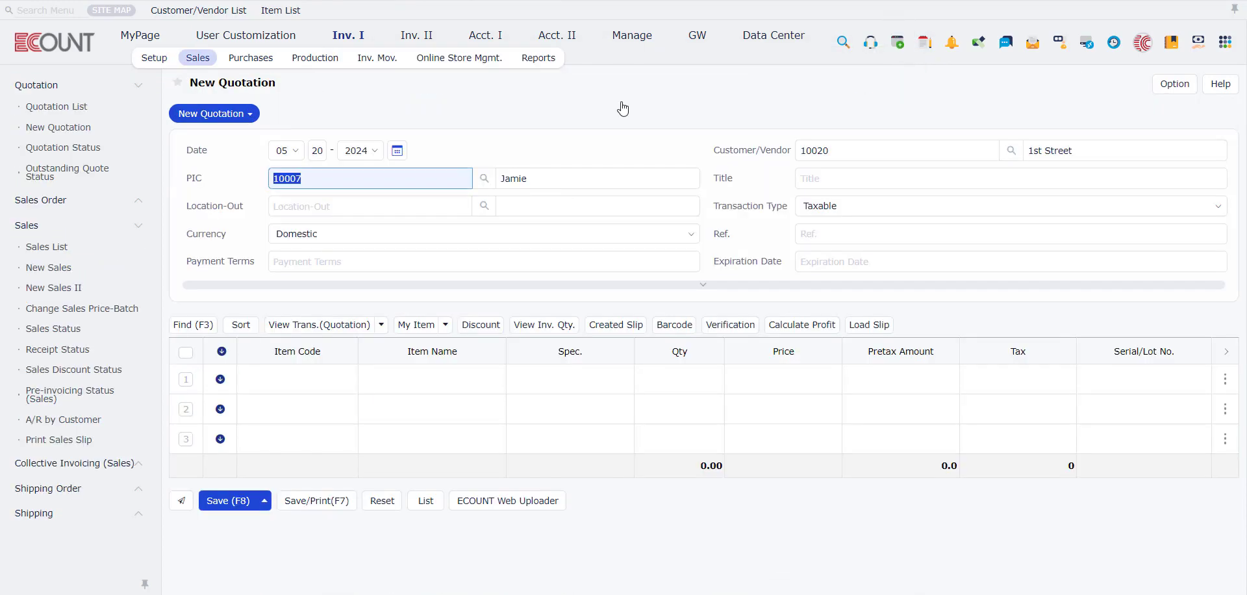
Set the quotation's Location-Out to OEM from the location search.
{"action": "left_click", "coordinate": [821, 193]}
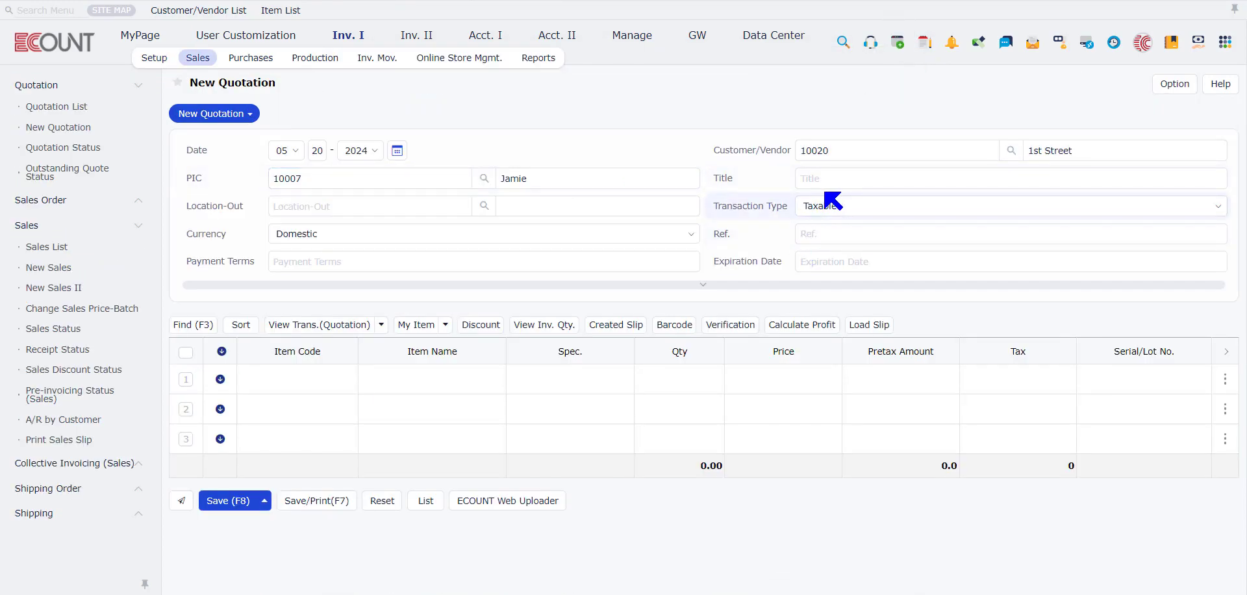
{"action": "left_click", "coordinate": [378, 207]}
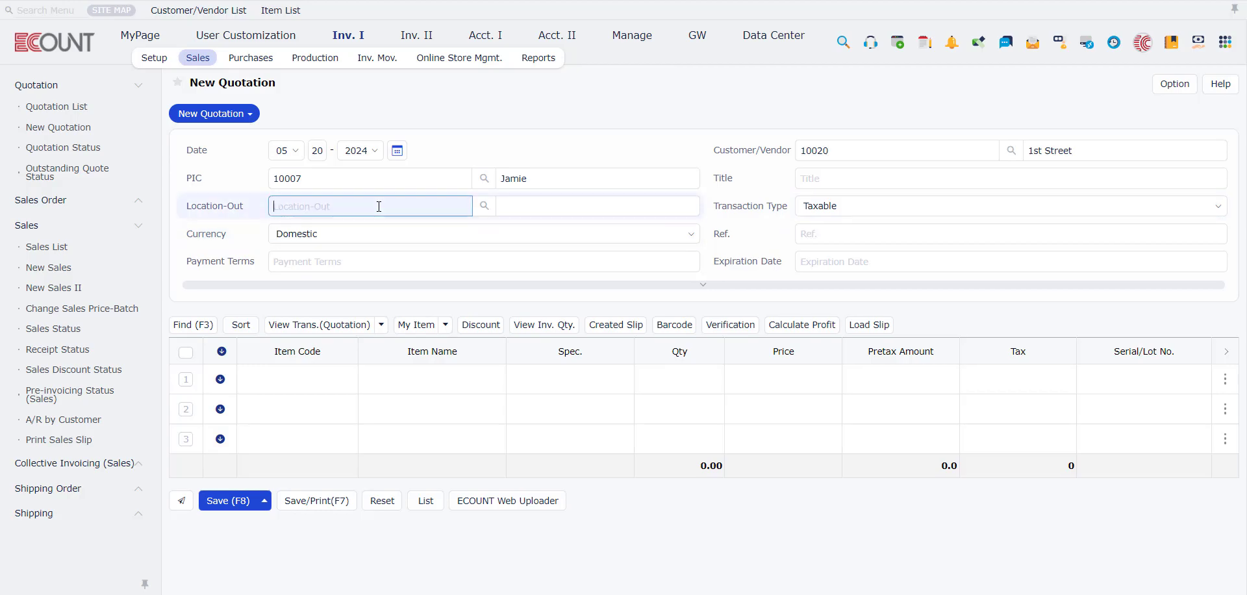
{"action": "left_click", "coordinate": [484, 206]}
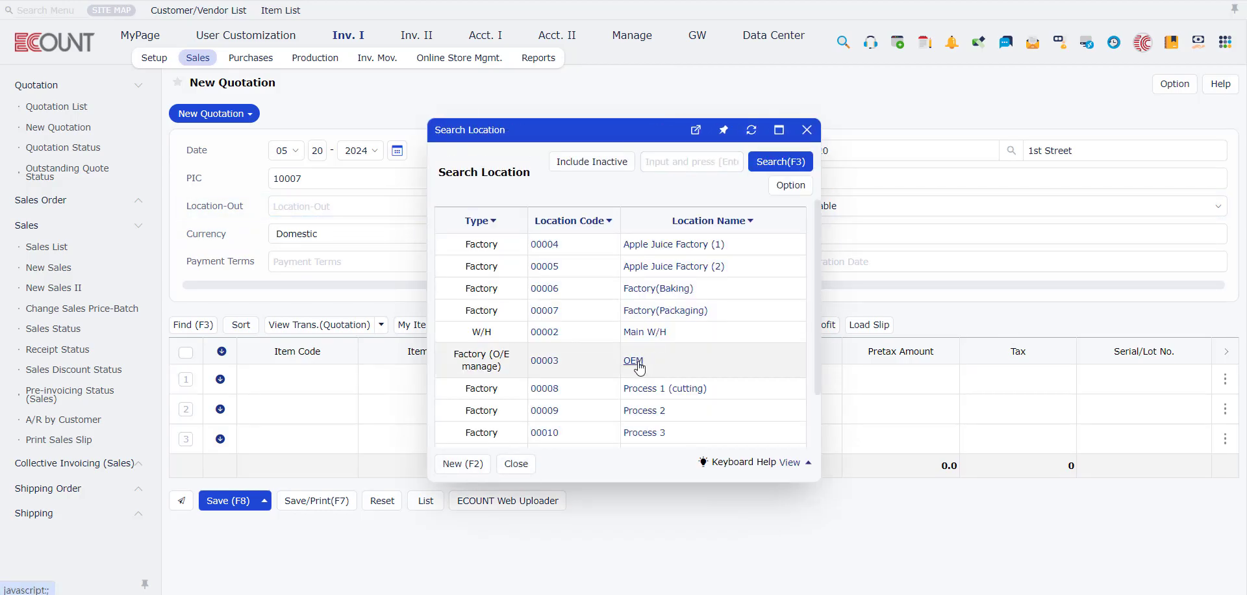
{"action": "left_click", "coordinate": [633, 361]}
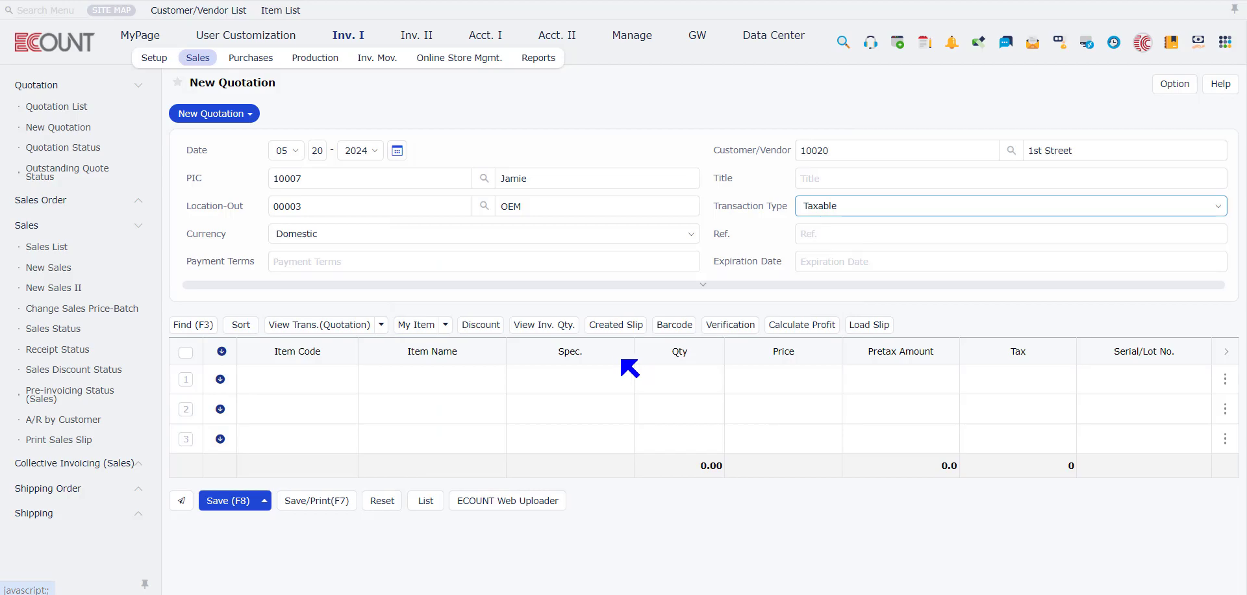
View the entry form for adding a new foreign currency from the quotation's currency choices, and close it without saving.
{"action": "left_click", "coordinate": [301, 235]}
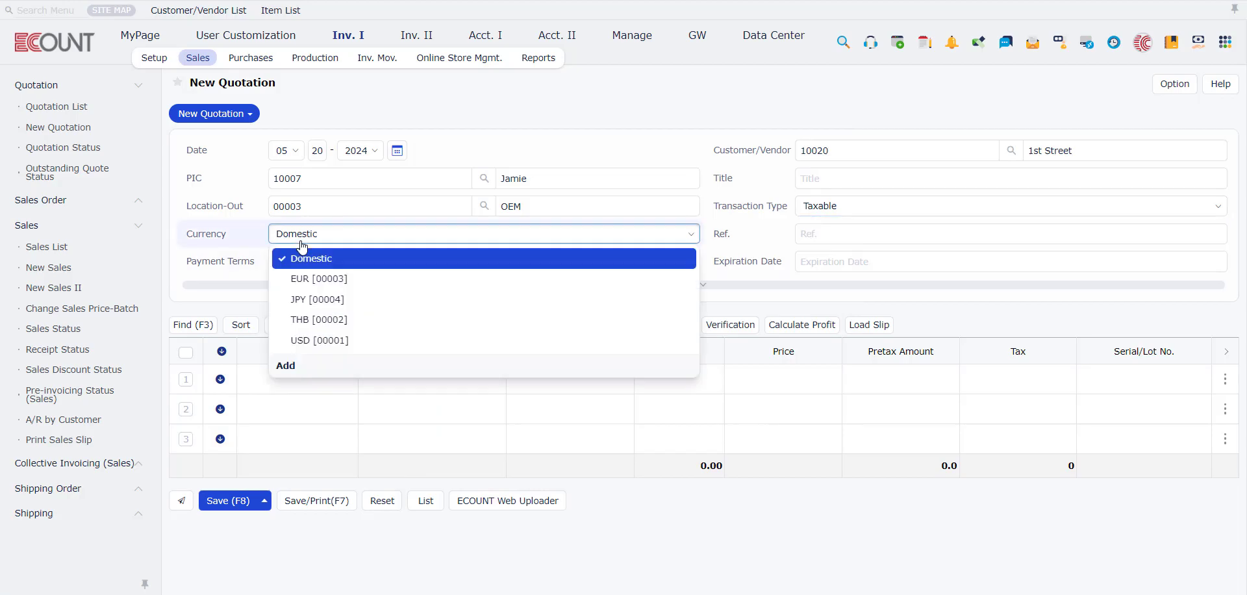
{"action": "left_click", "coordinate": [304, 368]}
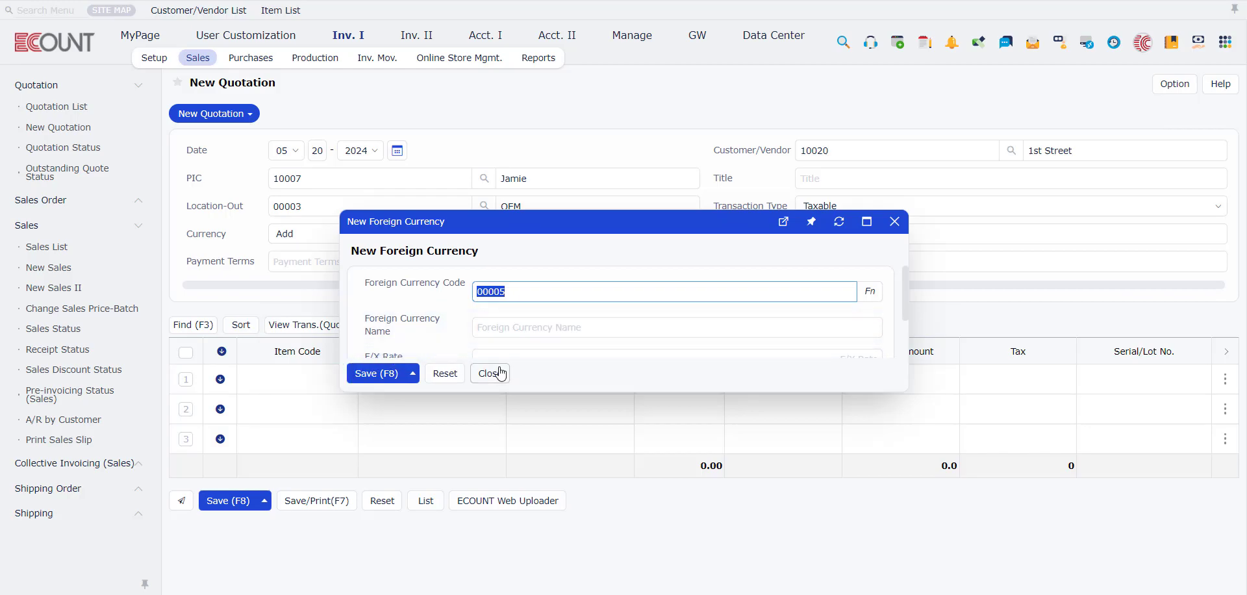
{"action": "left_click", "coordinate": [497, 376]}
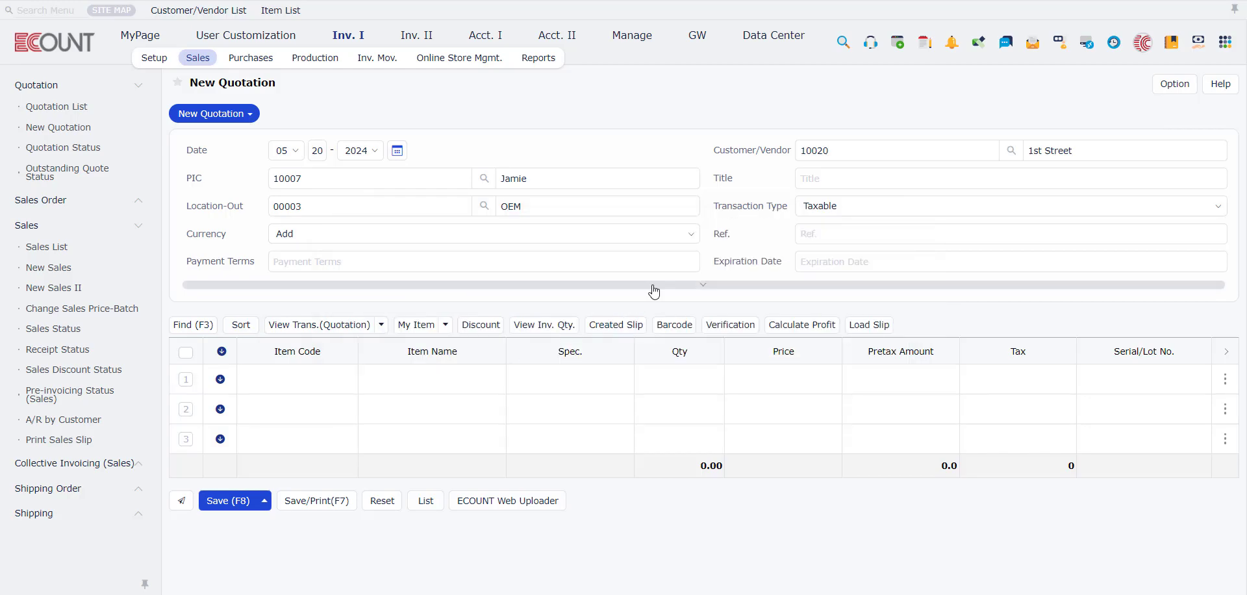
{"action": "left_click", "coordinate": [615, 256]}
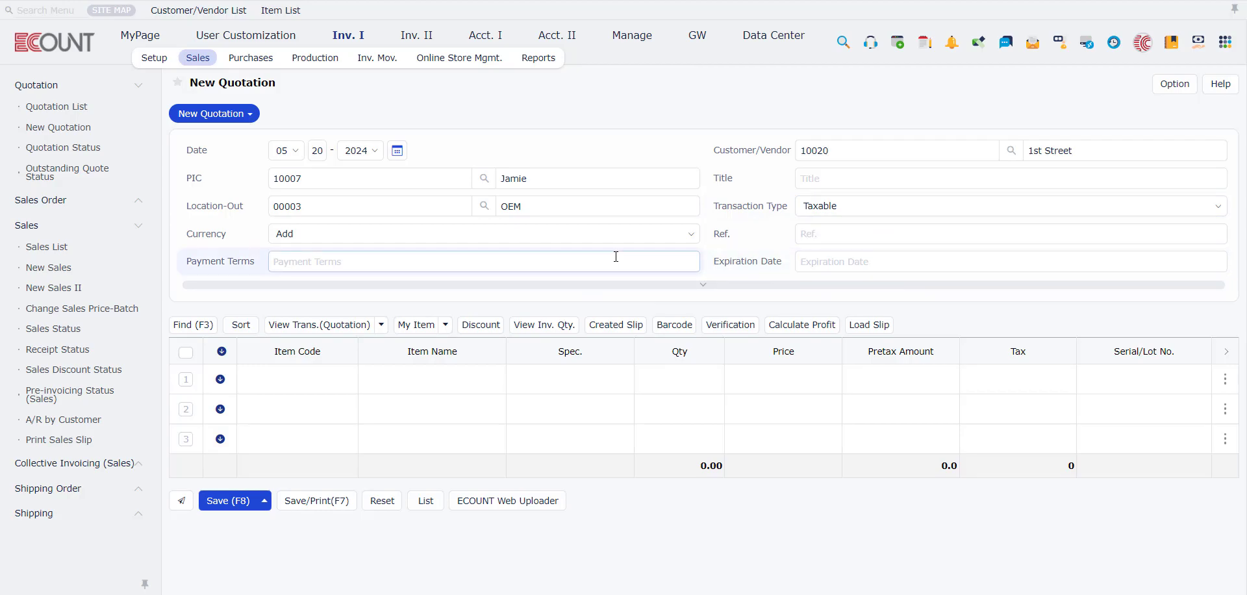
{"action": "left_click", "coordinate": [446, 324]}
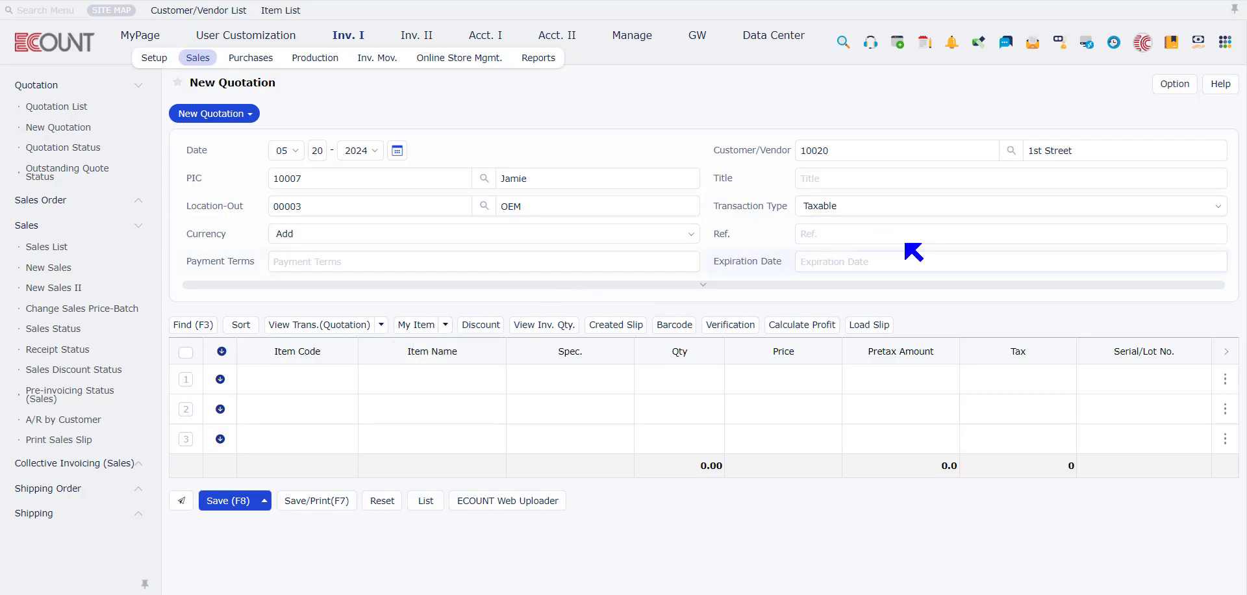
Add the Add. Text Type 1 field after the Remarks column in the default New Quotation input screen settings.
{"action": "left_click", "coordinate": [1162, 91]}
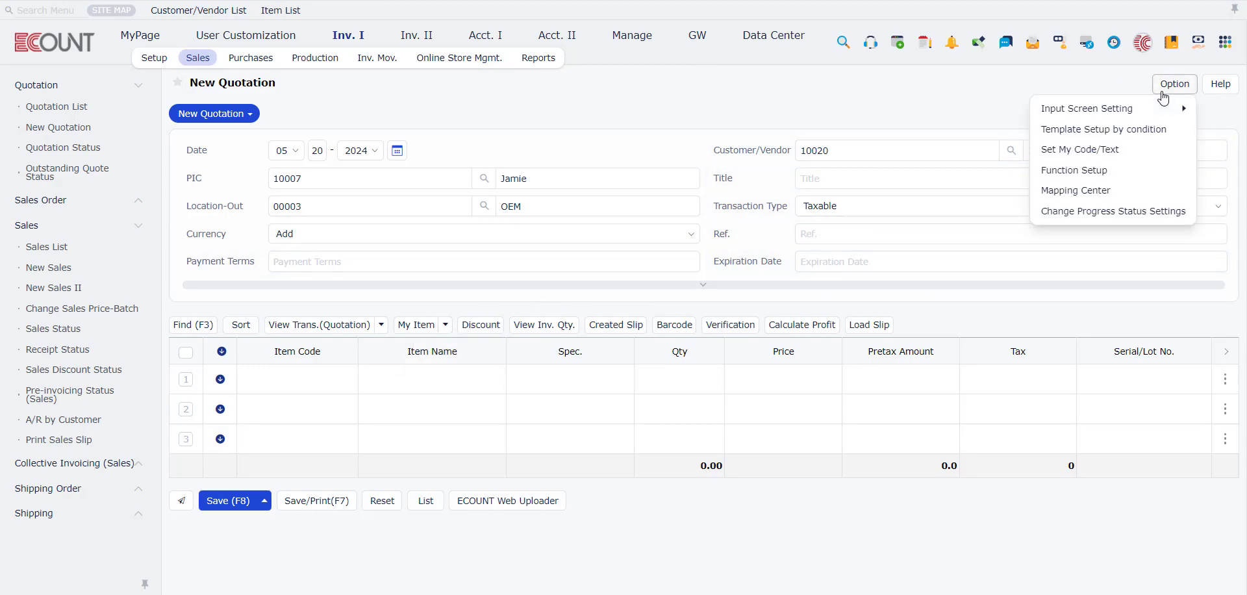
{"action": "mouse_move", "coordinate": [1092, 120]}
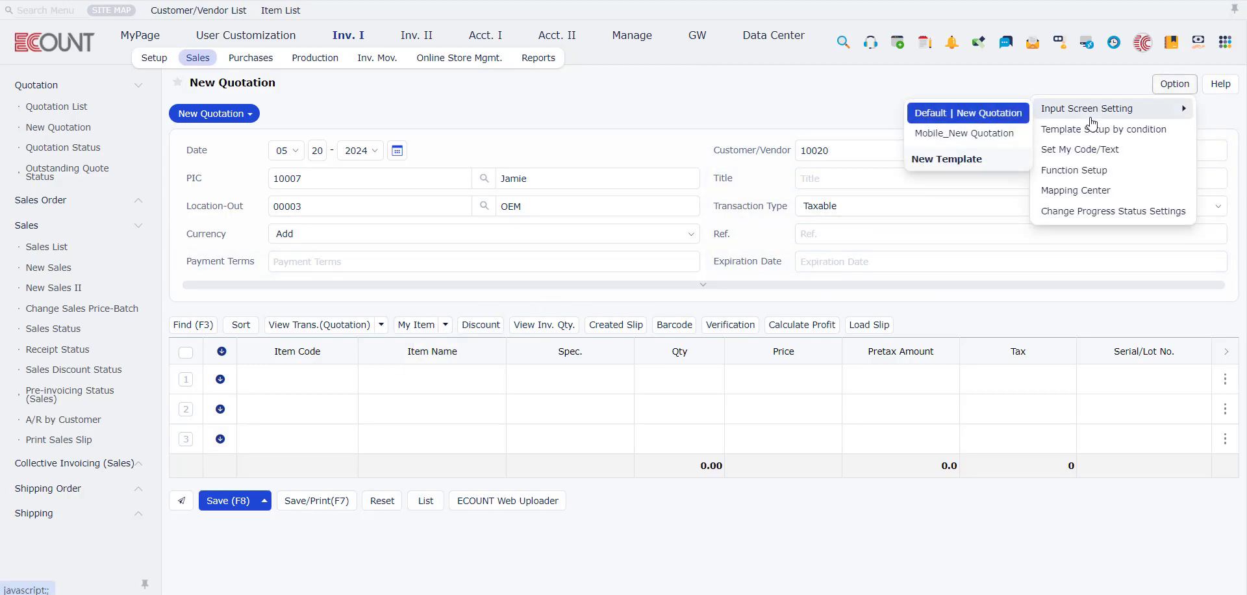
{"action": "left_click", "coordinate": [953, 113]}
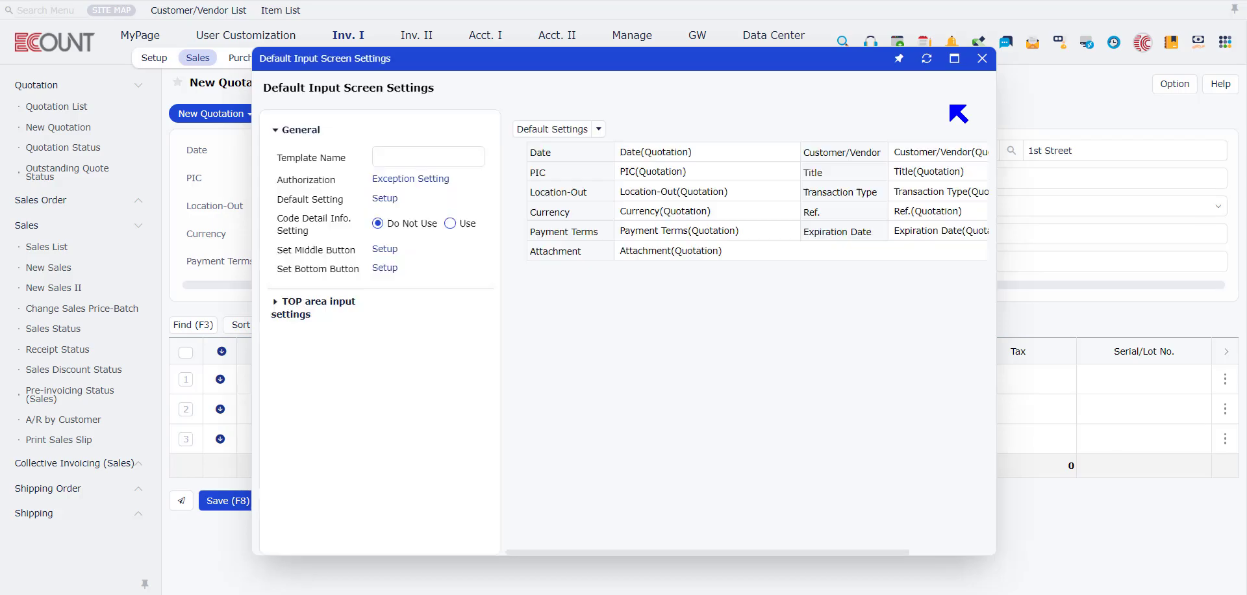
{"action": "left_click", "coordinate": [1075, 295]}
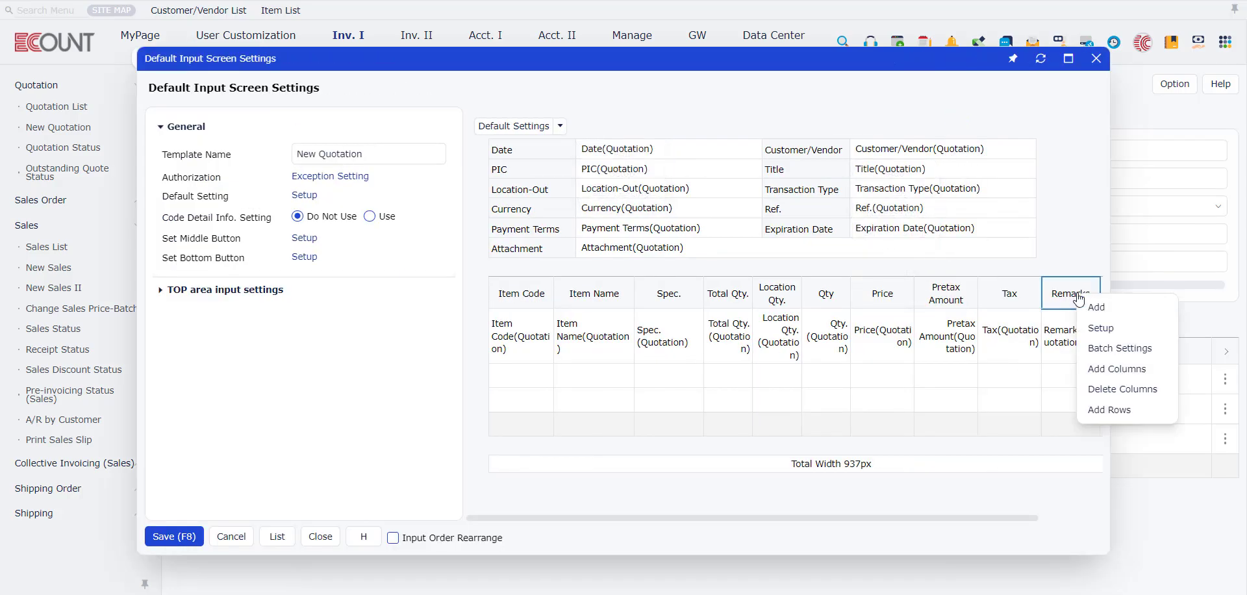
{"action": "left_click", "coordinate": [1091, 308]}
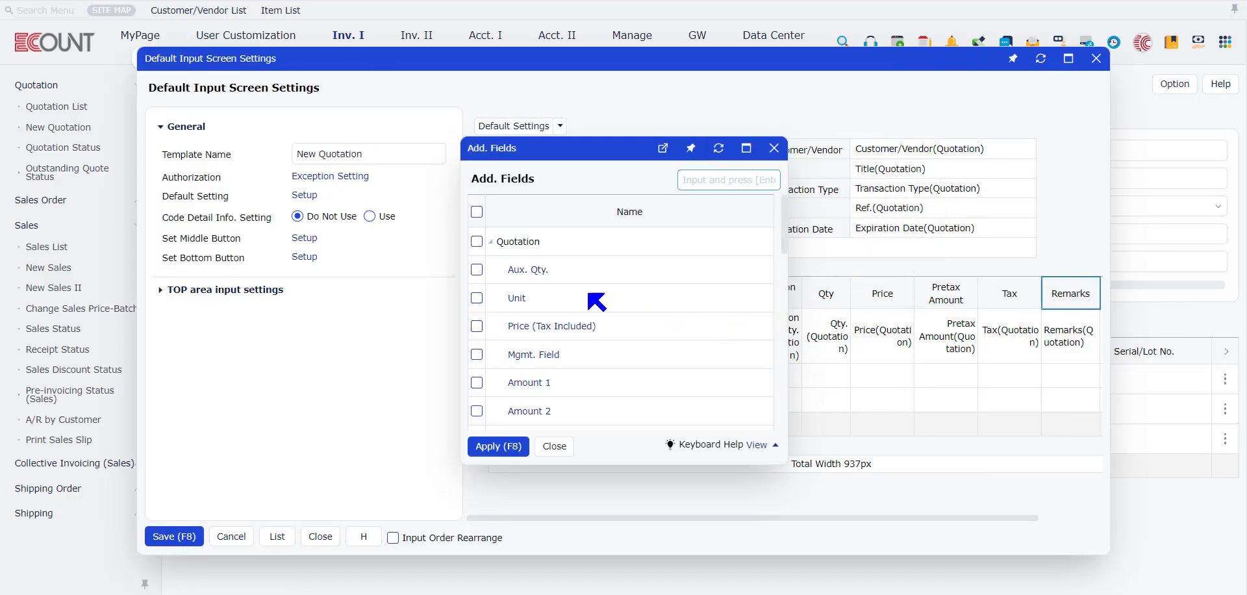
{"action": "scroll", "coordinate": [572, 328], "scroll_direction": "down", "scroll_amount": 4}
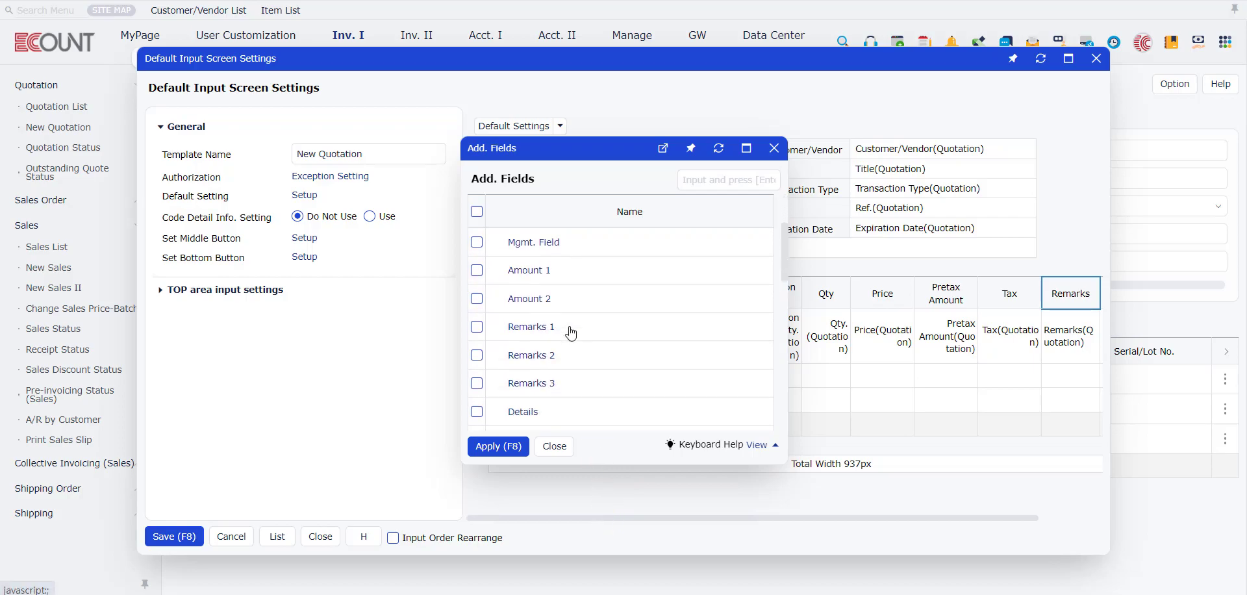
{"action": "left_click", "coordinate": [556, 339]}
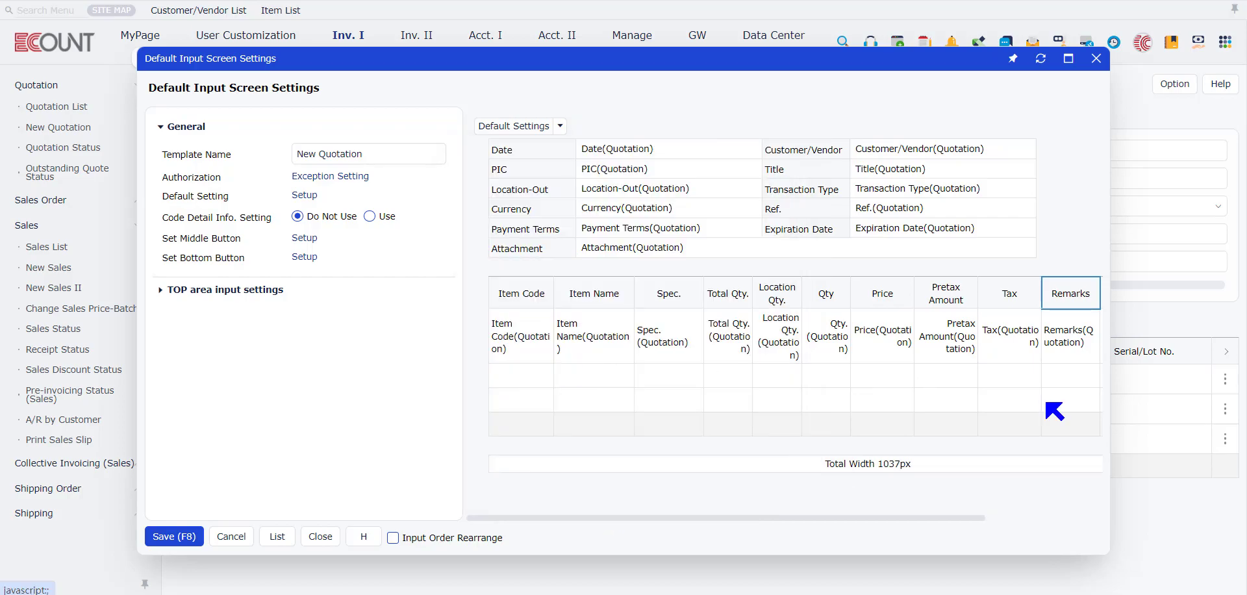
{"action": "left_click", "coordinate": [530, 357]}
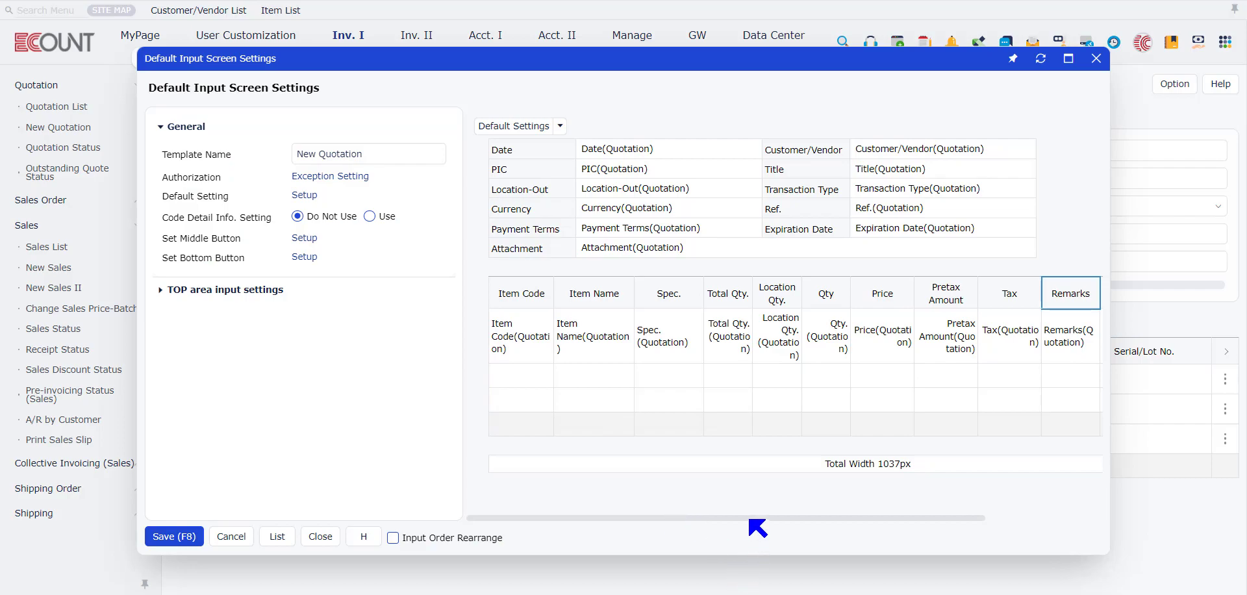
Set the display name of the Add. Text Type 1 column to "address".
{"action": "left_click_drag", "start_coordinate": [751, 519], "coordinate": [849, 520]}
{"action": "left_click", "coordinate": [1002, 302]}
{"action": "left_click", "coordinate": [1017, 328]}
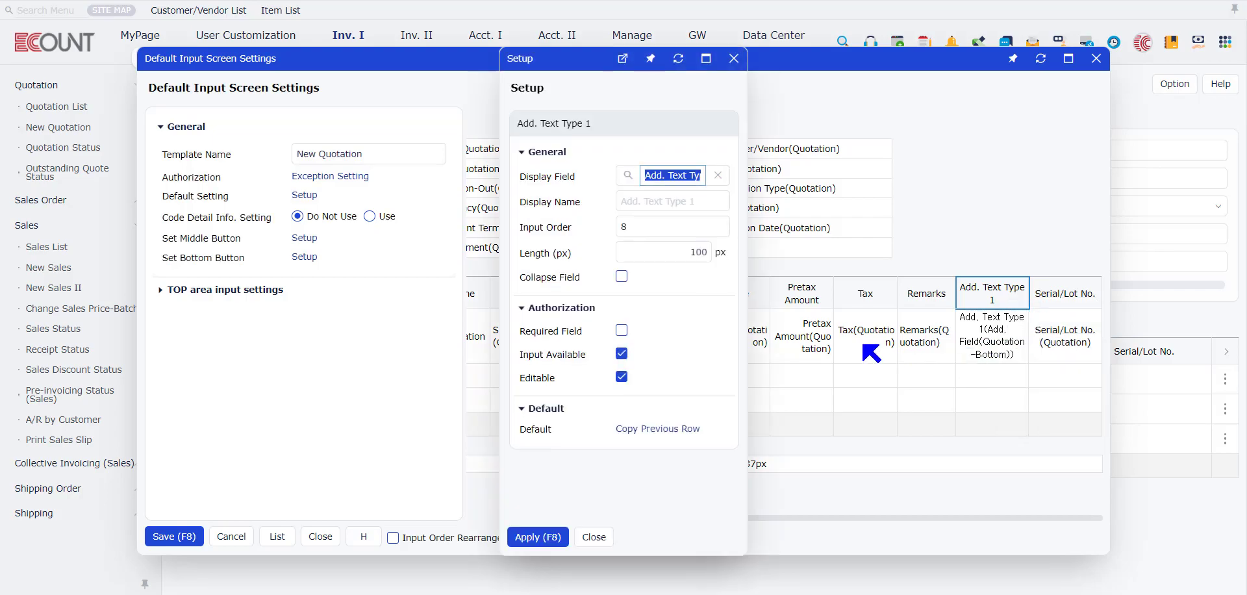
{"action": "left_click", "coordinate": [686, 204]}
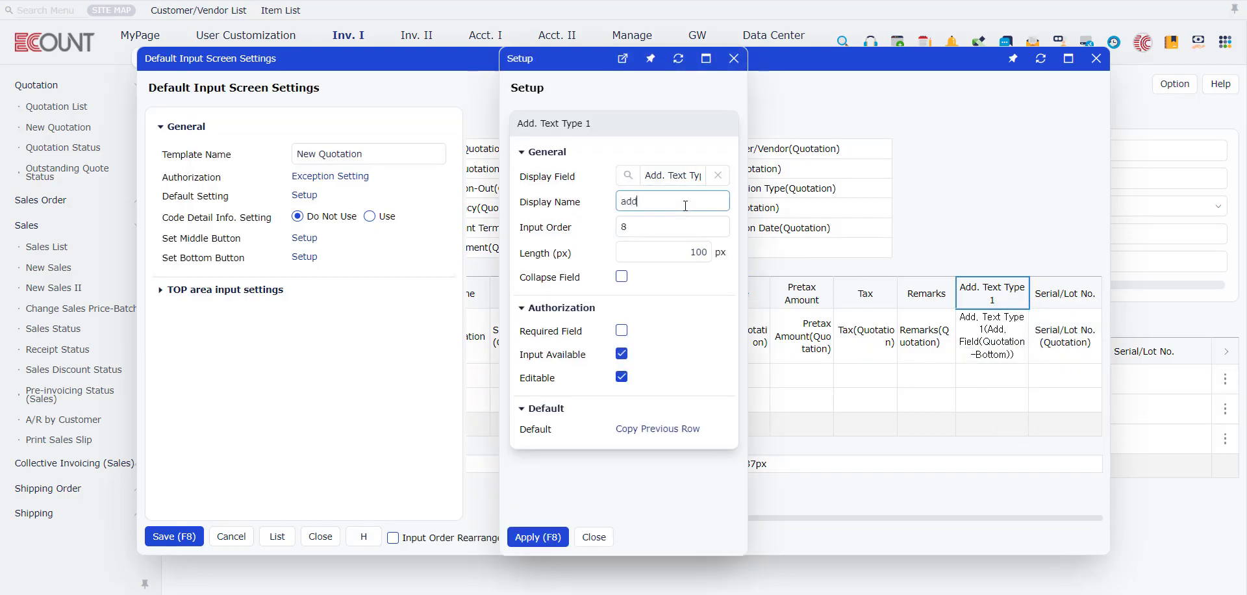
{"action": "left_click", "coordinate": [538, 537]}
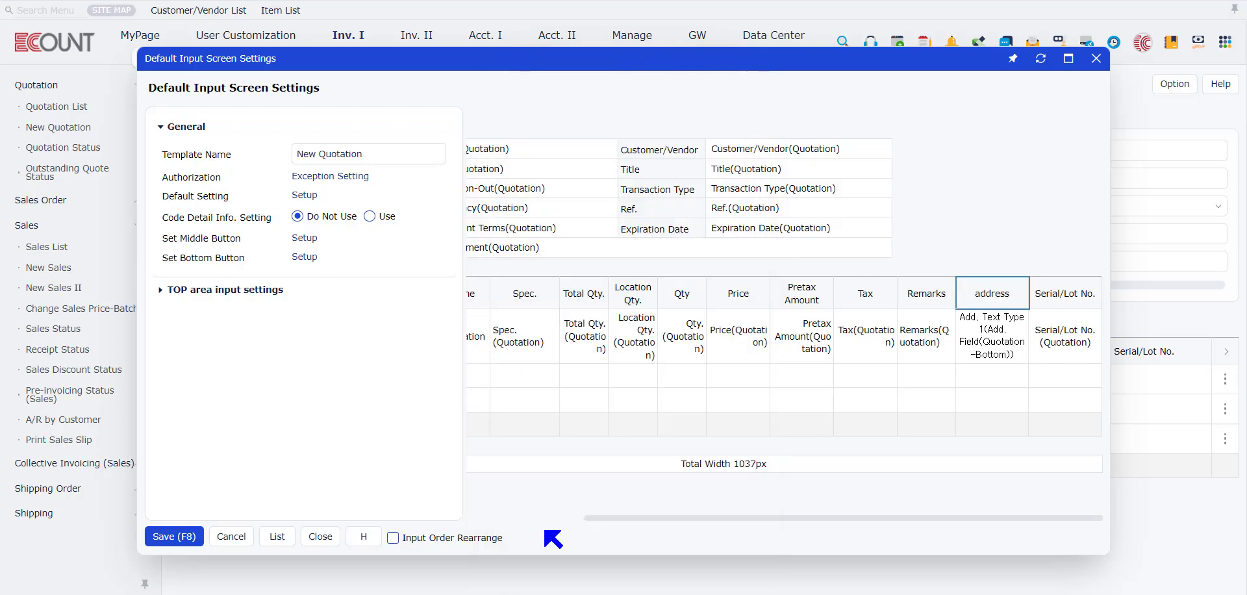
Save the New Quotation input screen settings and return to the quotation form.
{"action": "mouse_move", "coordinate": [986, 304]}
{"action": "left_mouse_down"}
{"action": "mouse_move", "coordinate": [927, 304]}
{"action": "mouse_move", "coordinate": [945, 267]}
{"action": "mouse_move", "coordinate": [984, 293]}
{"action": "left_mouse_up"}
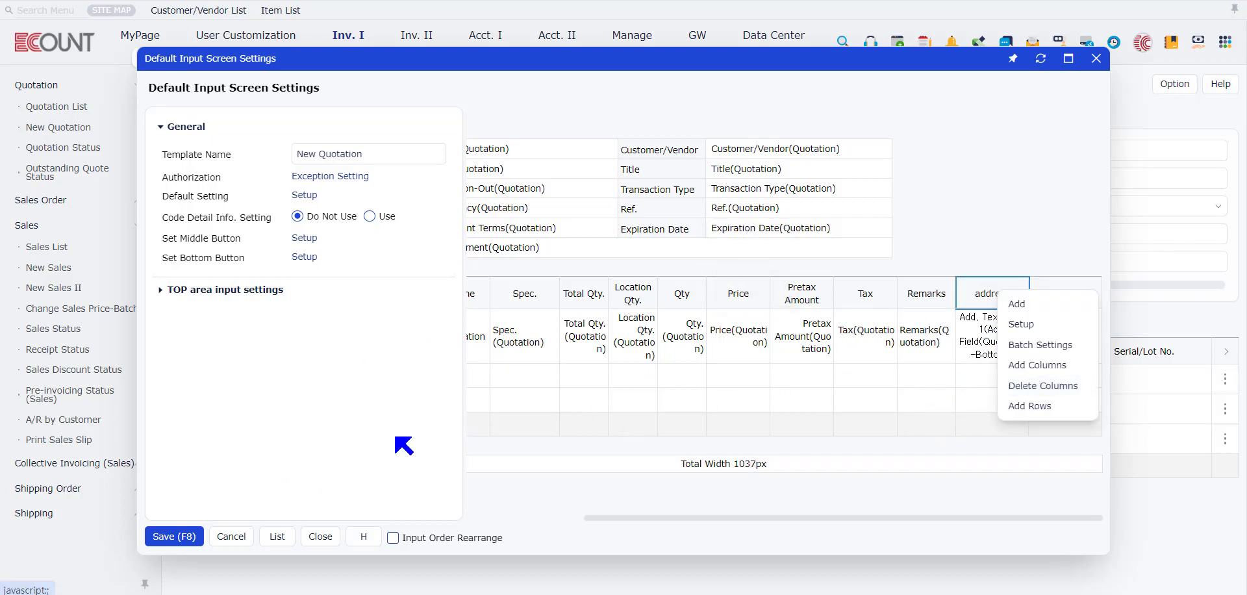
{"action": "left_click", "coordinate": [174, 537]}
{"action": "left_click", "coordinate": [482, 489]}
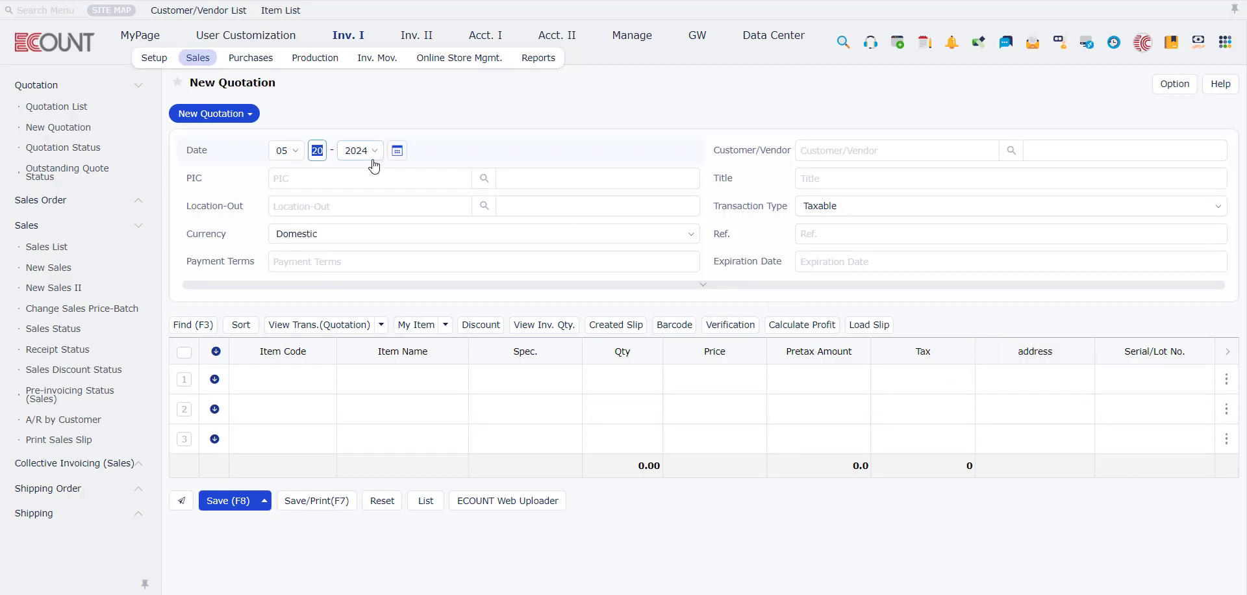
Fill in 1st Street as the customer of the new quotation by searching for "1st".
{"action": "left_click", "coordinate": [850, 150]}
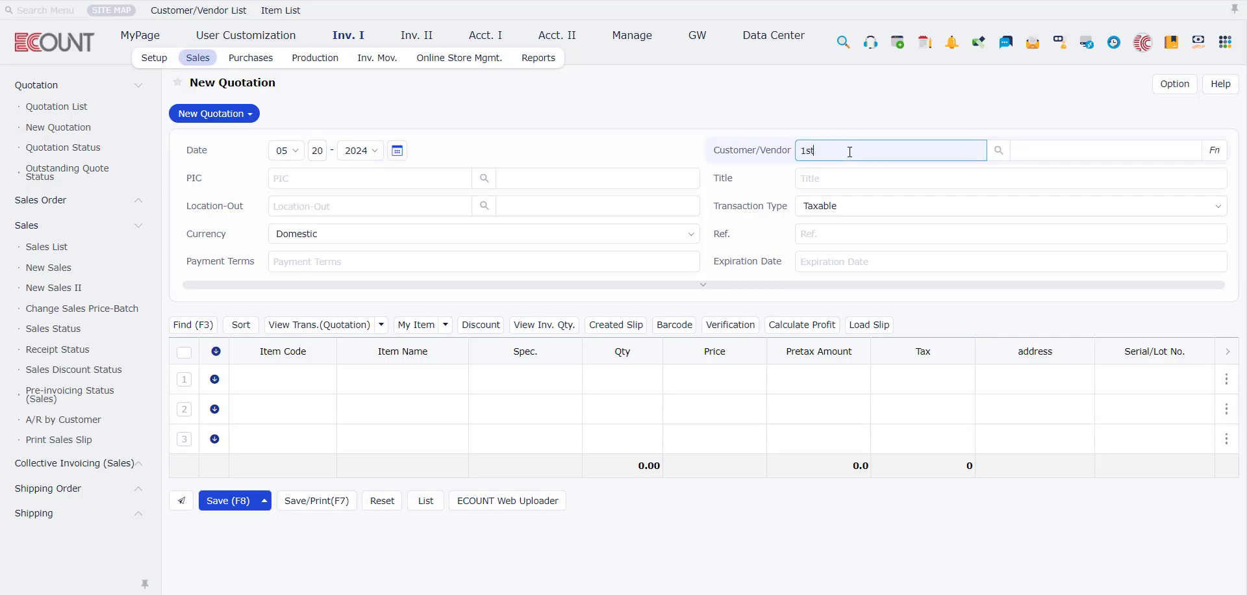
{"action": "key", "text": "Return"}
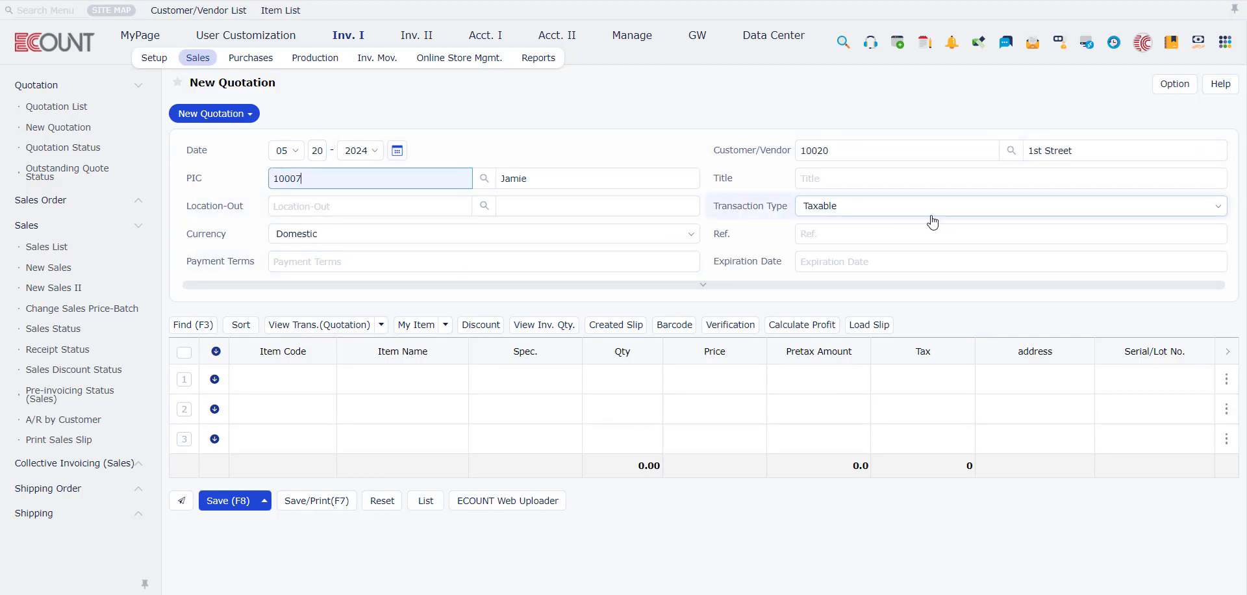
Choose Remote Control from the full item search list as the first line of the quotation.
{"action": "left_click", "coordinate": [287, 380]}
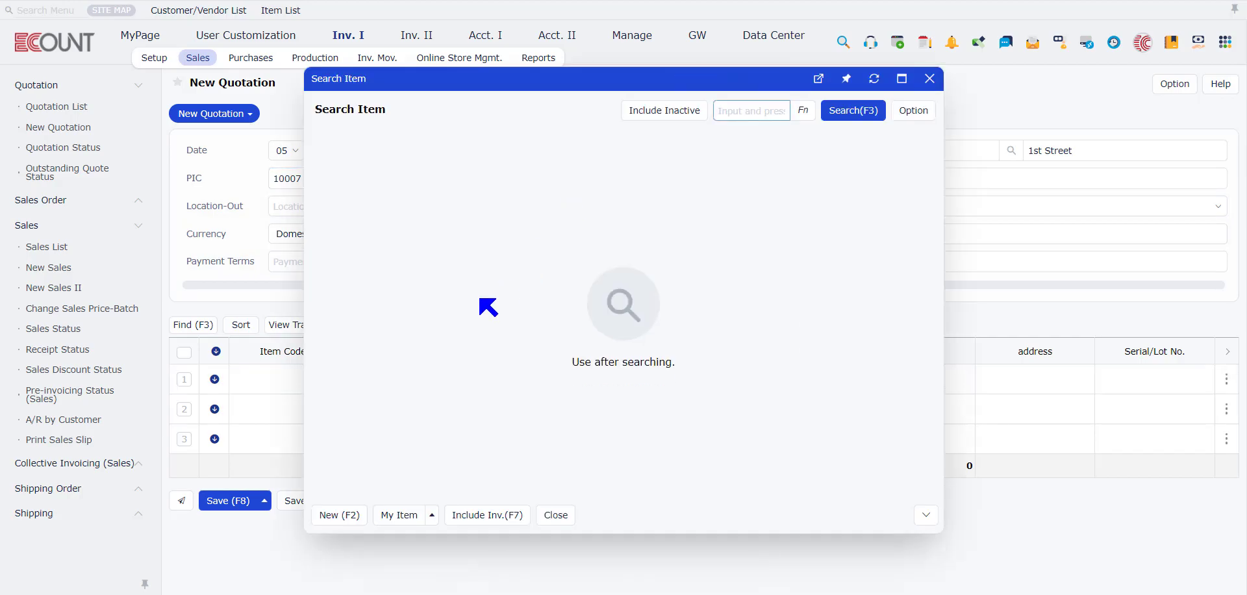
{"action": "key", "text": "Return"}
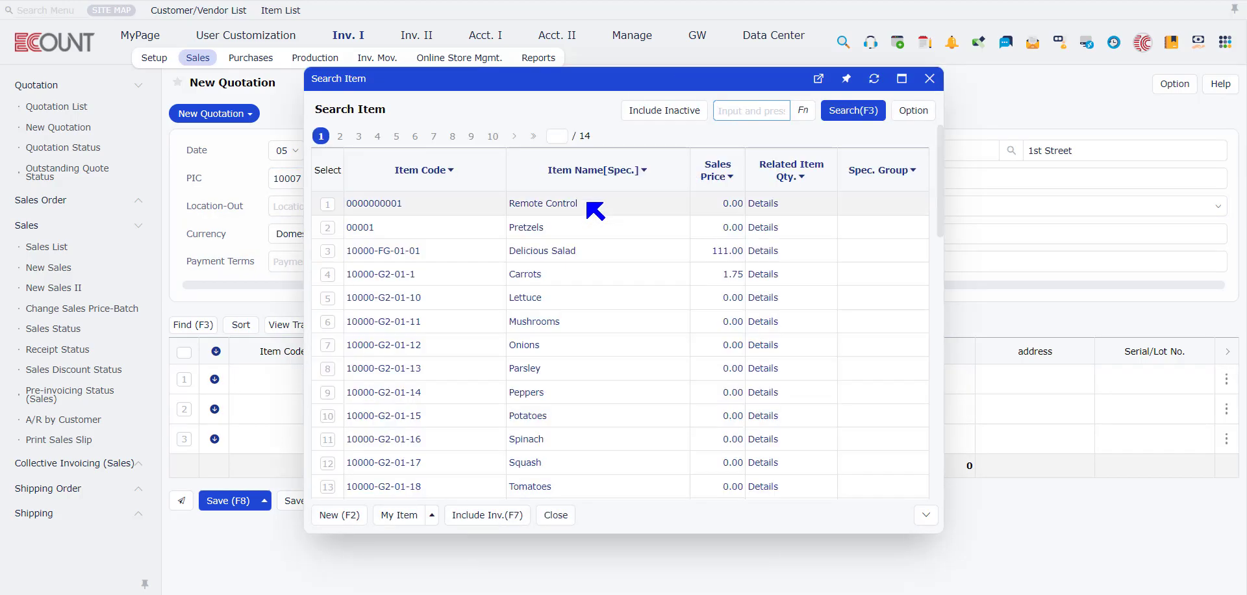
{"action": "left_click", "coordinate": [531, 204]}
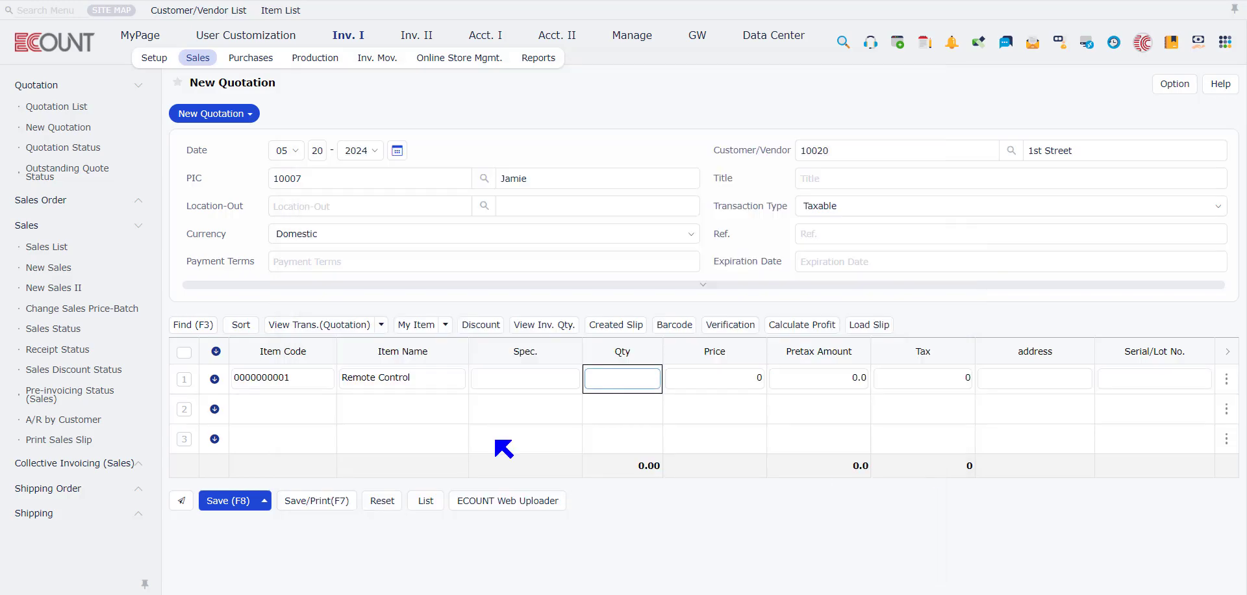
Re-enter the first line's item as Remote Control by searching its item code field for "remote".
{"action": "left_click", "coordinate": [309, 376]}
{"action": "key", "text": "BackSpace"}
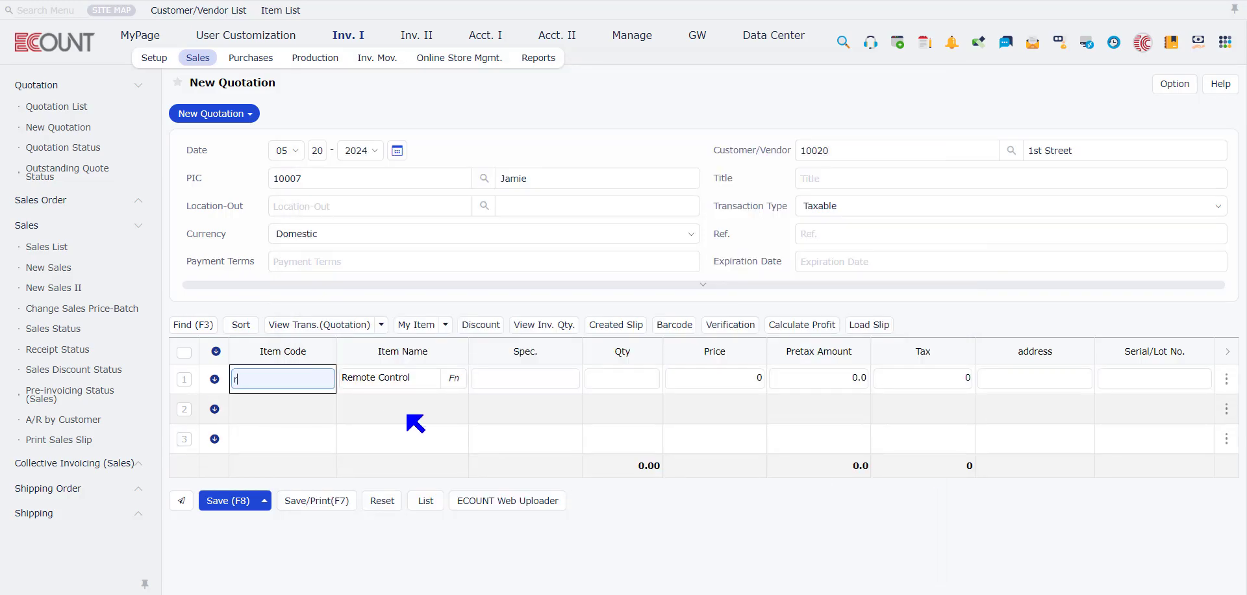
{"action": "type", "text": "remote"}
{"action": "key", "text": "Return"}
Set the Remote Control line's quantity to 101 and its price to 100.
{"action": "type", "text": "101"}
{"action": "key", "text": "Return"}
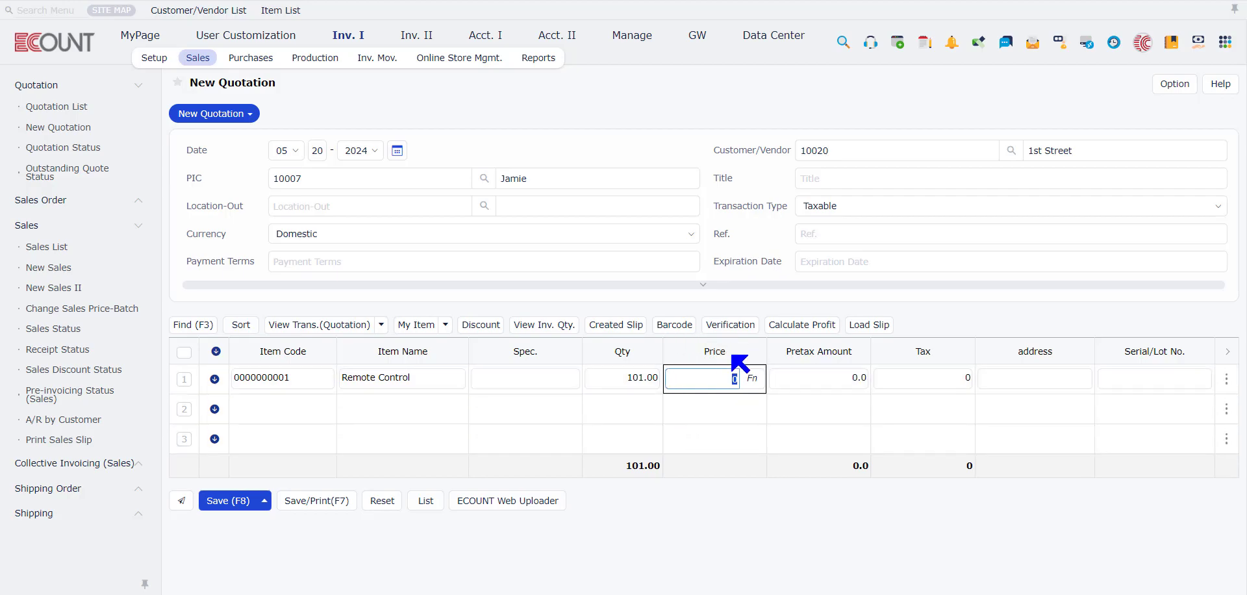
{"action": "type", "text": "100"}
{"action": "key", "text": "Return"}
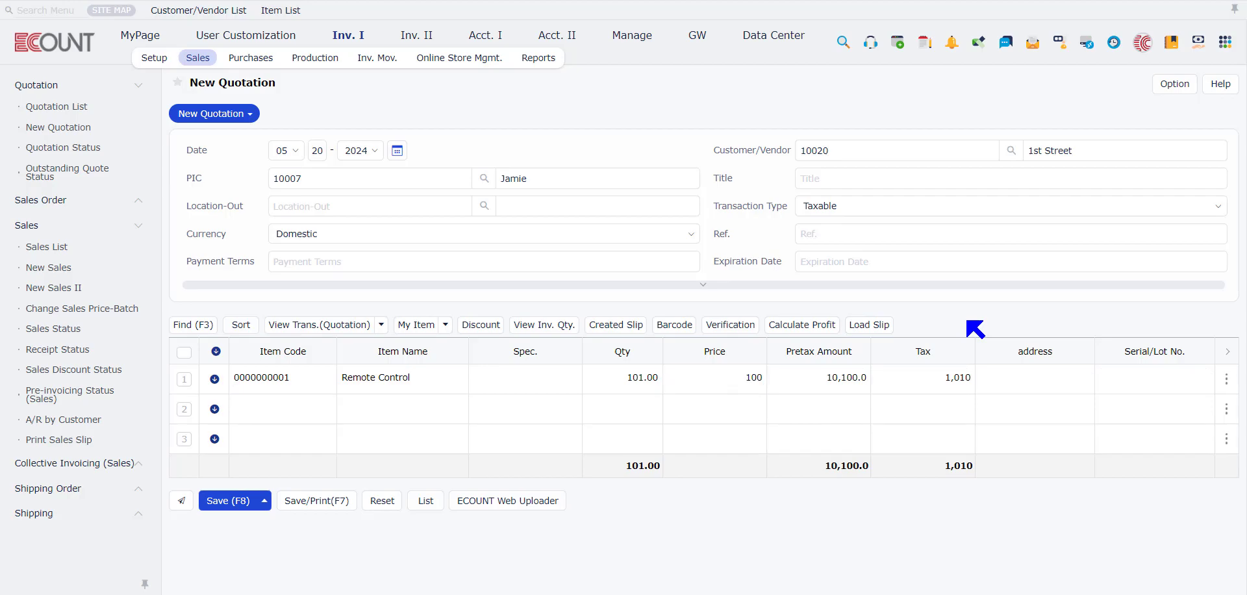
Correct the quantity of the Remote Control line to 100.
{"action": "left_click", "coordinate": [636, 372]}
{"action": "type", "text": "100"}
{"action": "left_click", "coordinate": [965, 308]}
Review the price levels available for the Remote Control line and the price management setup options.
{"action": "left_click", "coordinate": [743, 381]}
{"action": "left_click", "coordinate": [752, 383]}
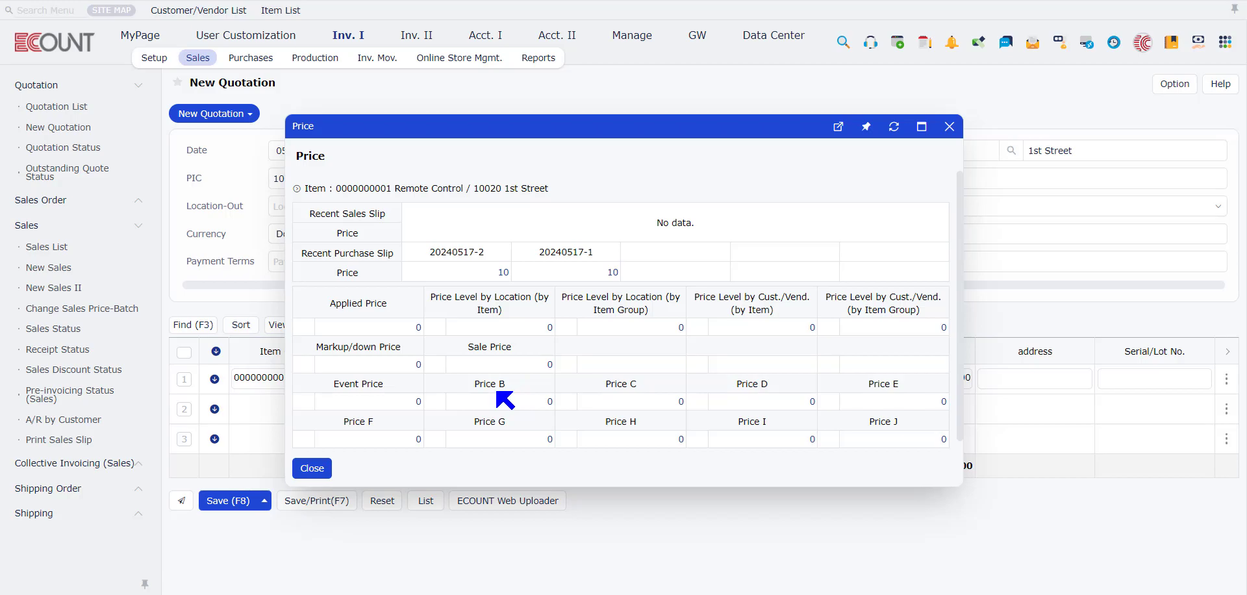
{"action": "left_click", "coordinate": [157, 59]}
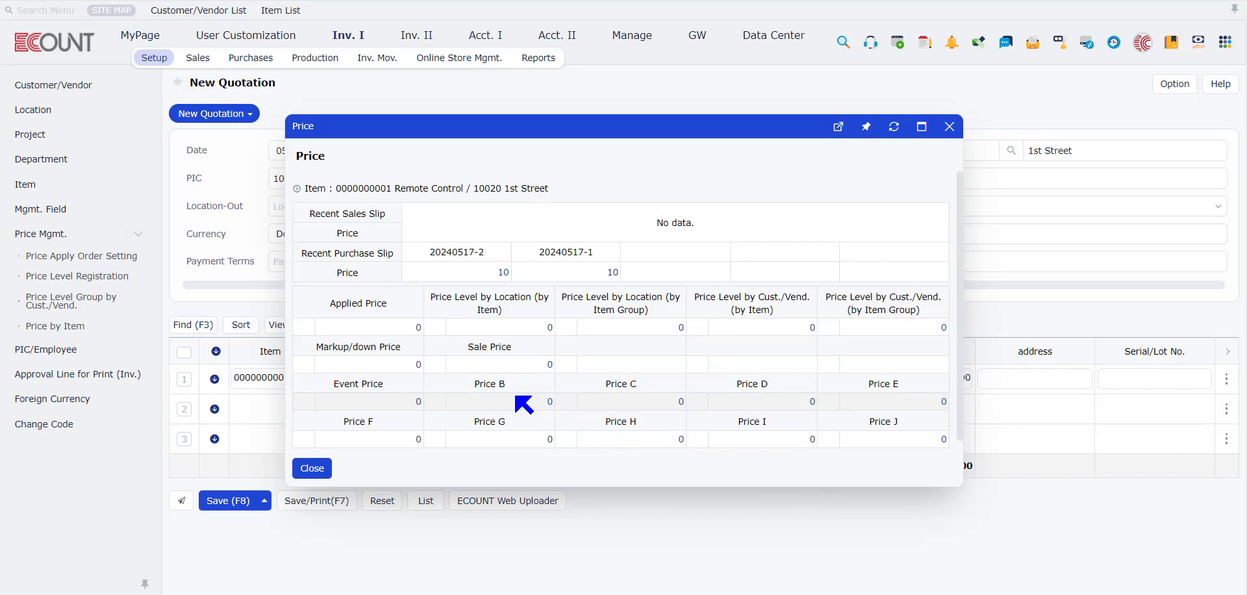
{"action": "left_click", "coordinate": [949, 126]}
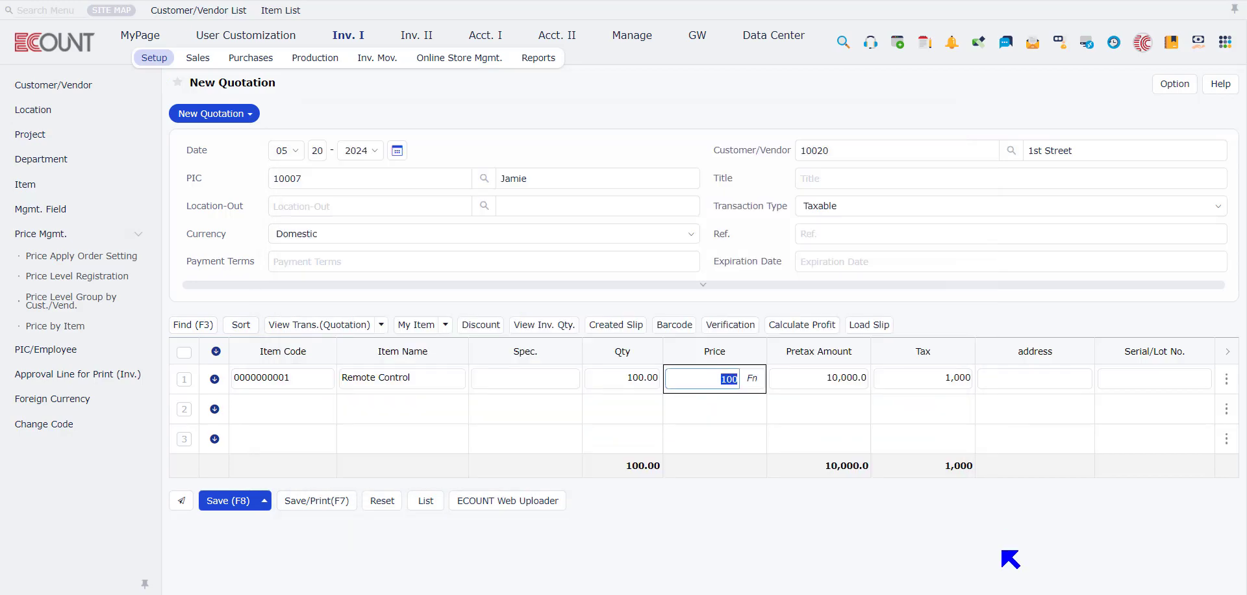
Enter 123 in the custom address column of the Remote Control line.
{"action": "left_click", "coordinate": [1059, 378]}
{"action": "type", "text": "123"}
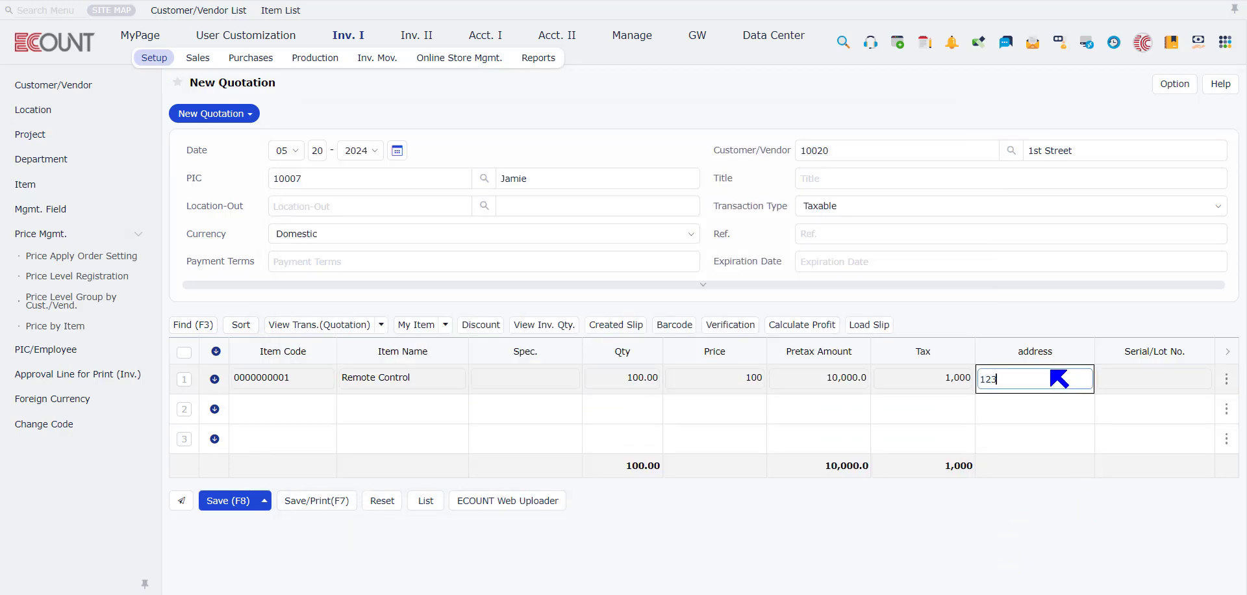
{"action": "key", "text": "Return"}
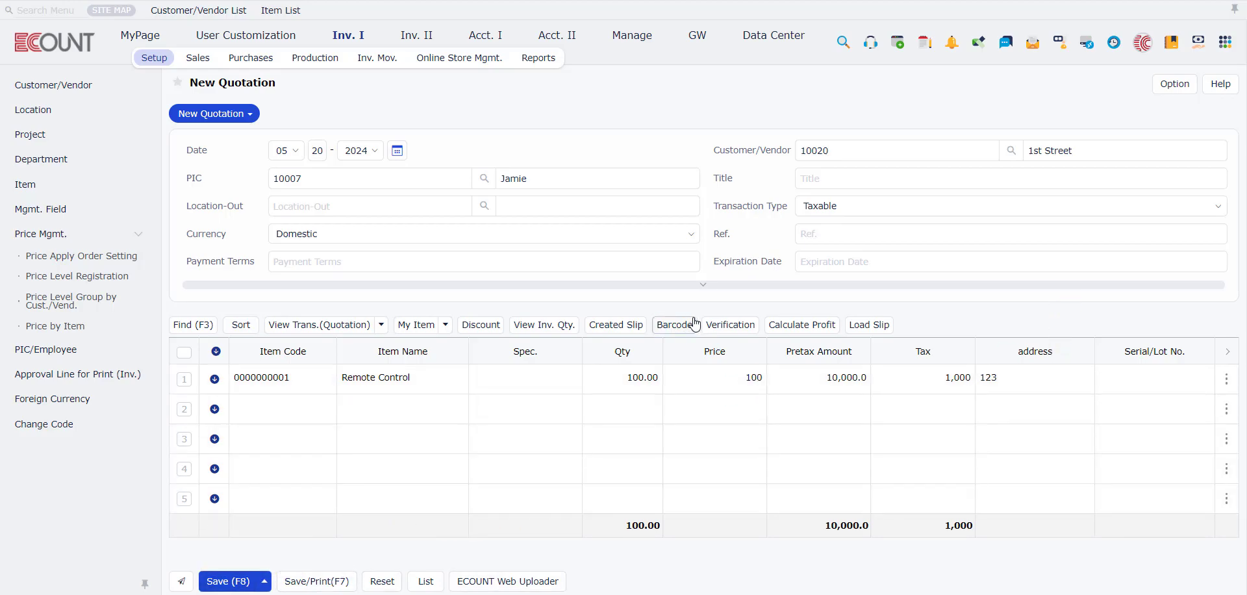
Add Pretzels and Delicious Salad as the second and third quotation lines using the item search.
{"action": "double_click", "coordinate": [297, 408]}
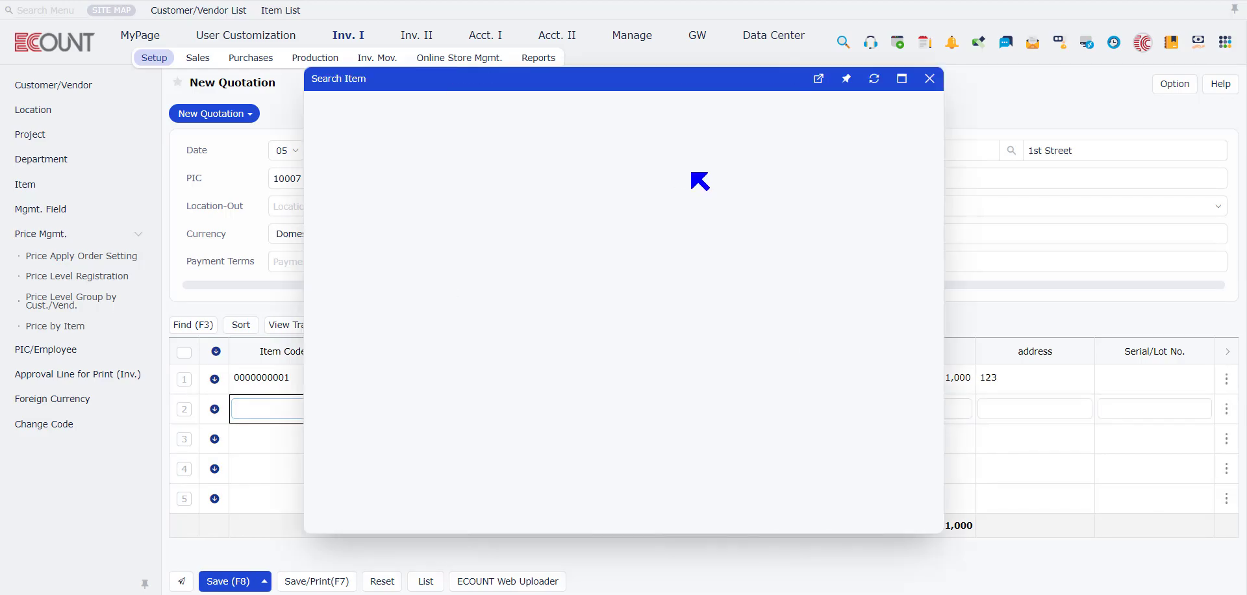
{"action": "left_click", "coordinate": [327, 227]}
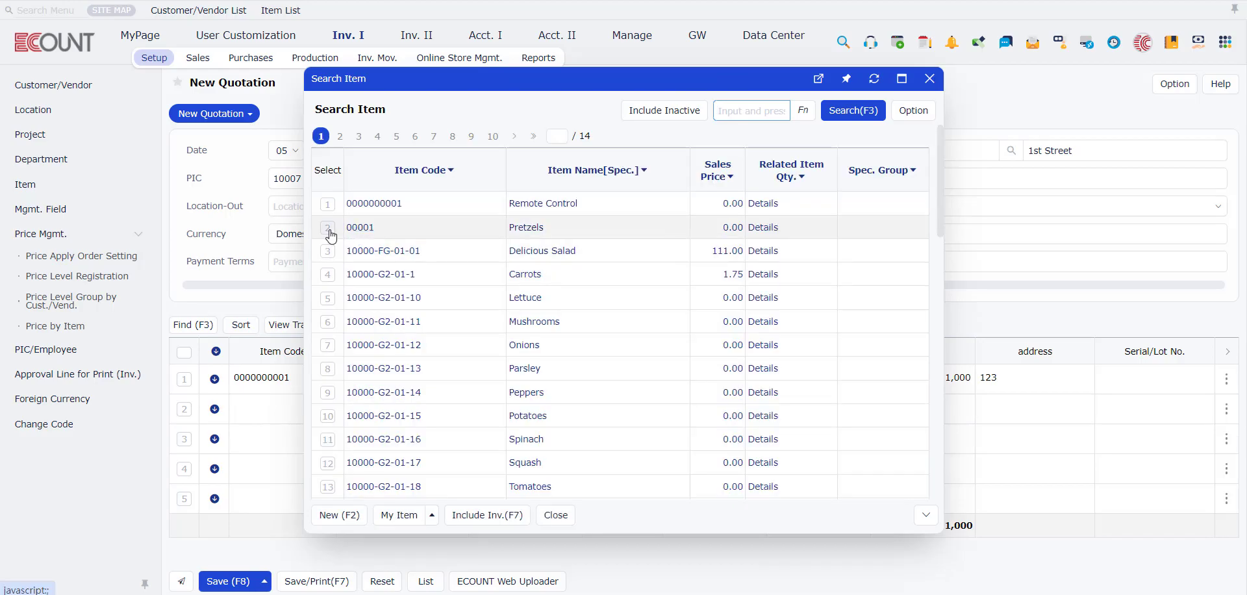
{"action": "left_click", "coordinate": [327, 250]}
{"action": "left_click", "coordinate": [557, 515]}
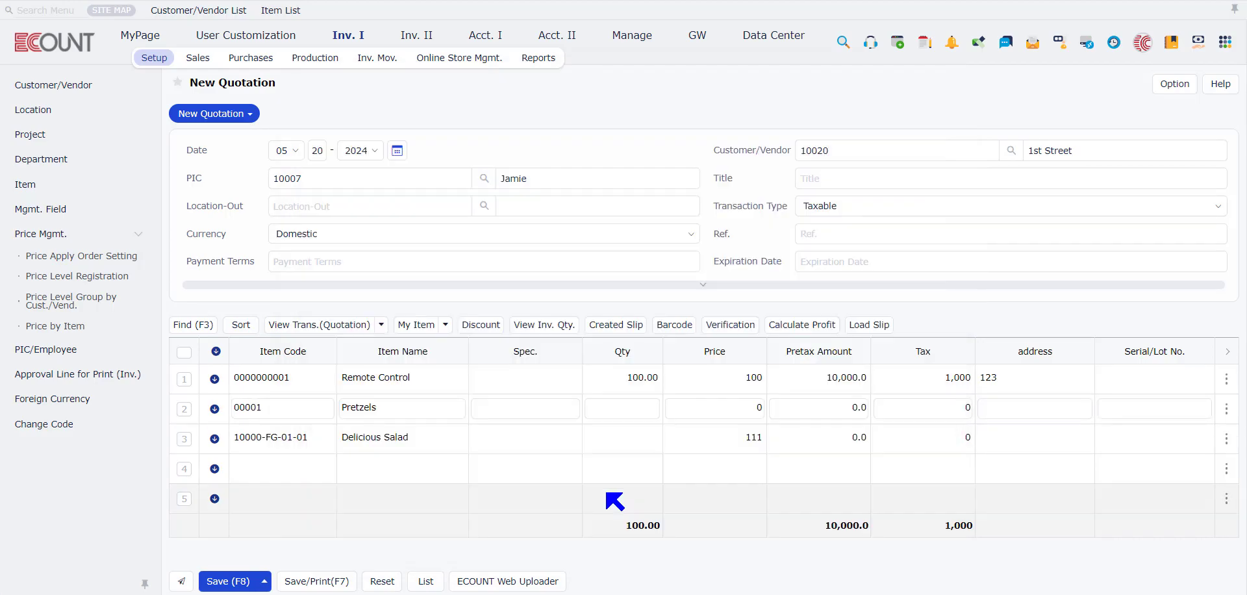
Select all three item lines and apply a price adjustment of -10 %, rounded to 1.
{"action": "left_click", "coordinate": [184, 379]}
{"action": "left_click", "coordinate": [185, 415]}
{"action": "left_click", "coordinate": [184, 439]}
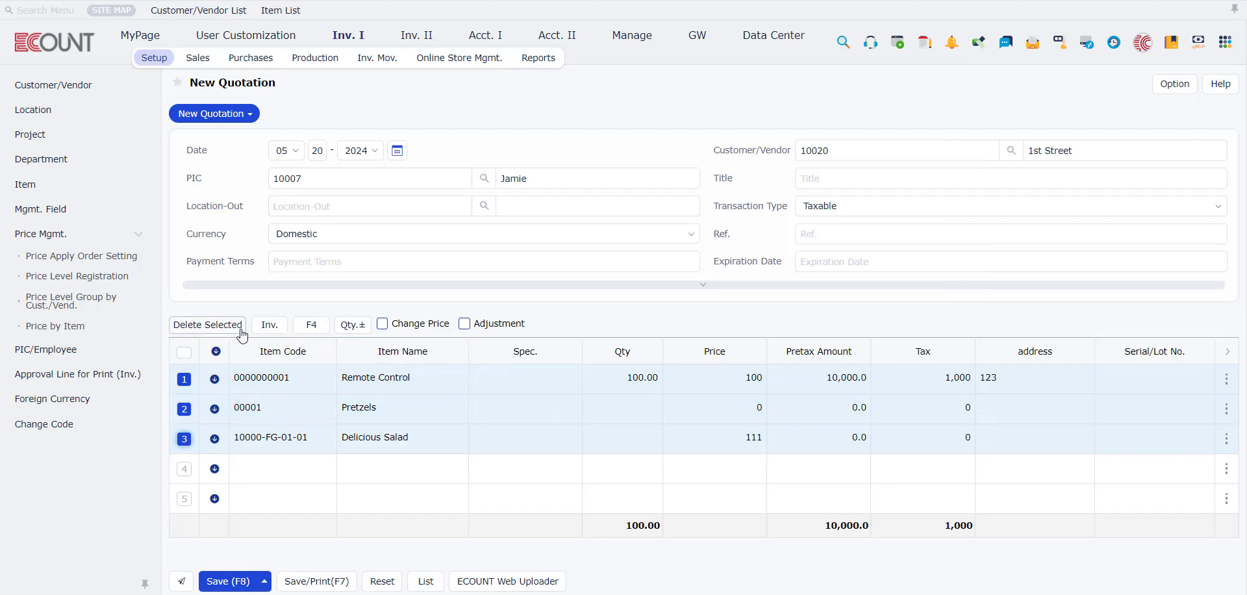
{"action": "left_click", "coordinate": [422, 323]}
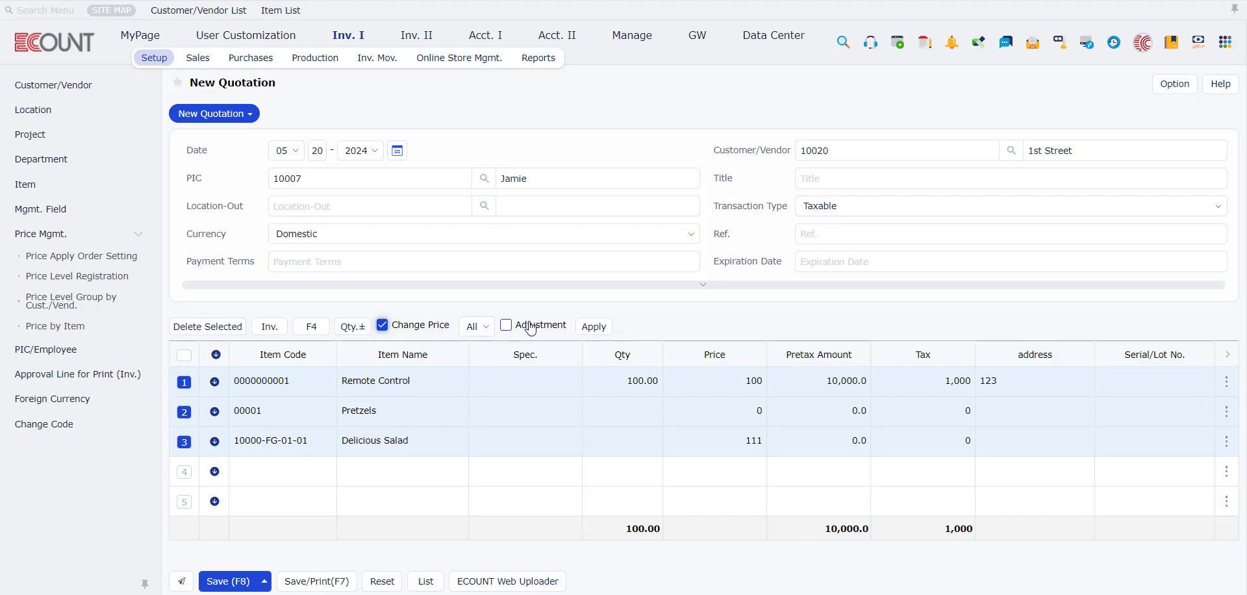
{"action": "left_click", "coordinate": [429, 325]}
{"action": "left_click", "coordinate": [463, 325]}
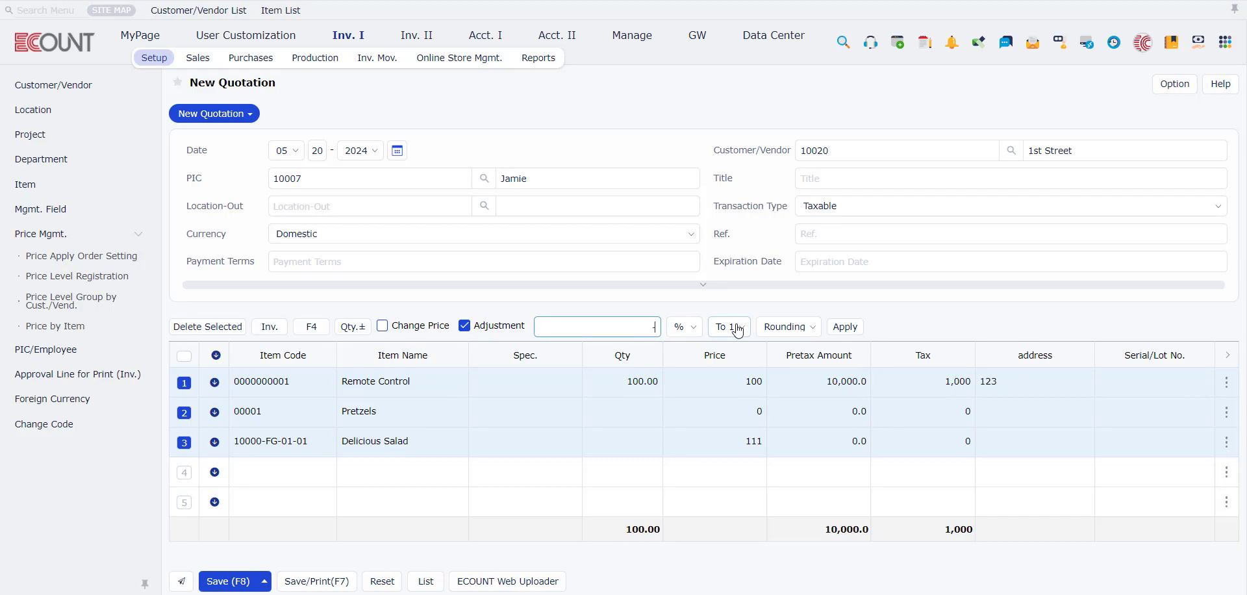
{"action": "left_click_drag", "start_coordinate": [639, 354], "coordinate": [627, 333]}
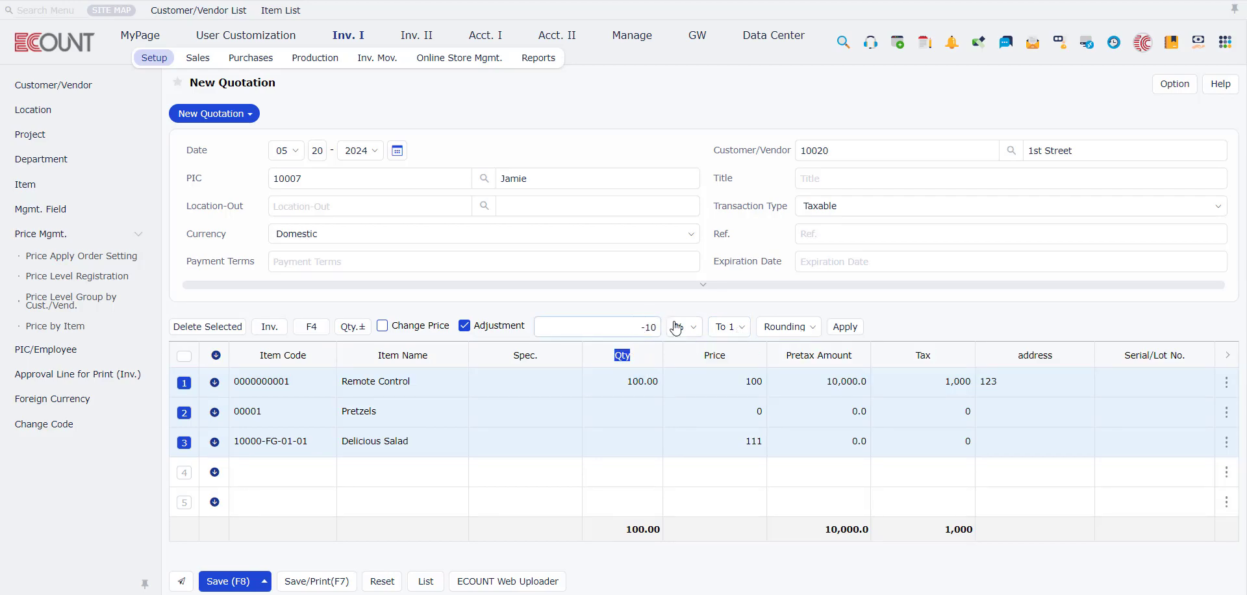
{"action": "left_click", "coordinate": [918, 289]}
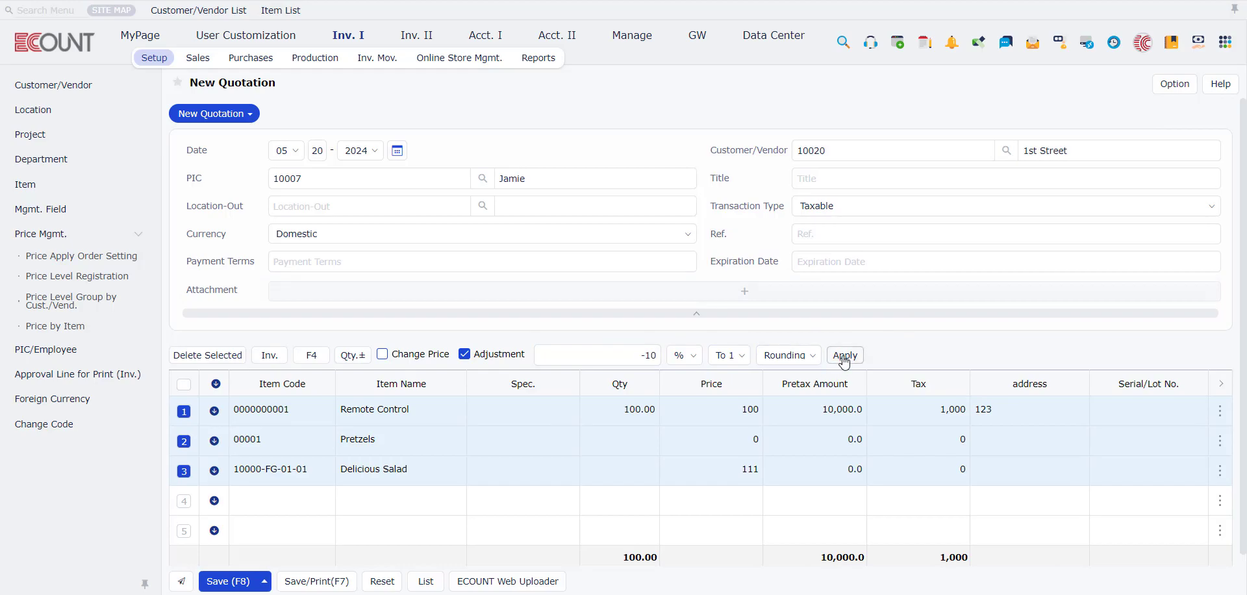
Apply a 10 % price adjustment to the three selected lines, deselect them and collapse the expanded header area.
{"action": "left_click", "coordinate": [655, 356]}
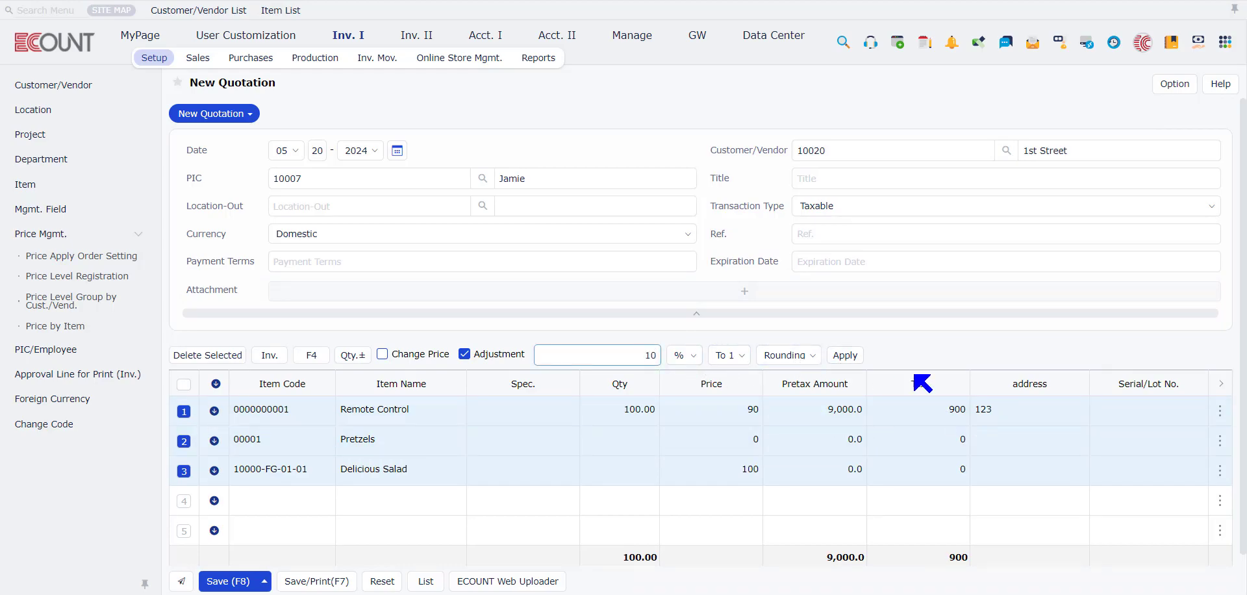
{"action": "left_click", "coordinate": [845, 355]}
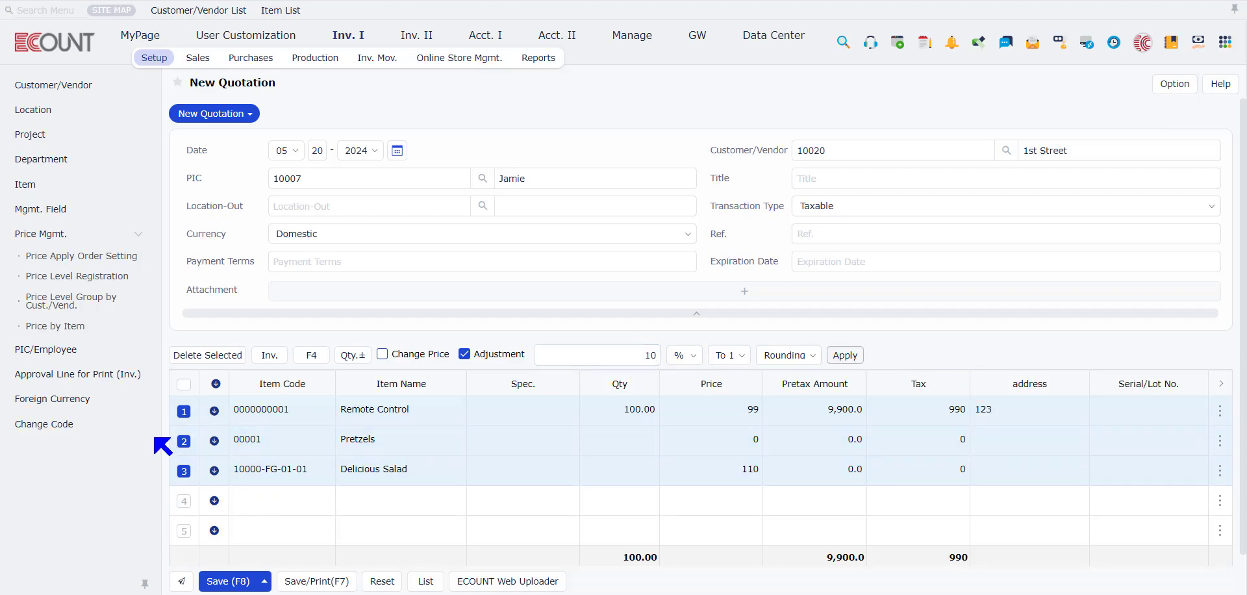
{"action": "left_click", "coordinate": [184, 411]}
{"action": "left_click", "coordinate": [184, 441]}
{"action": "left_click", "coordinate": [184, 471]}
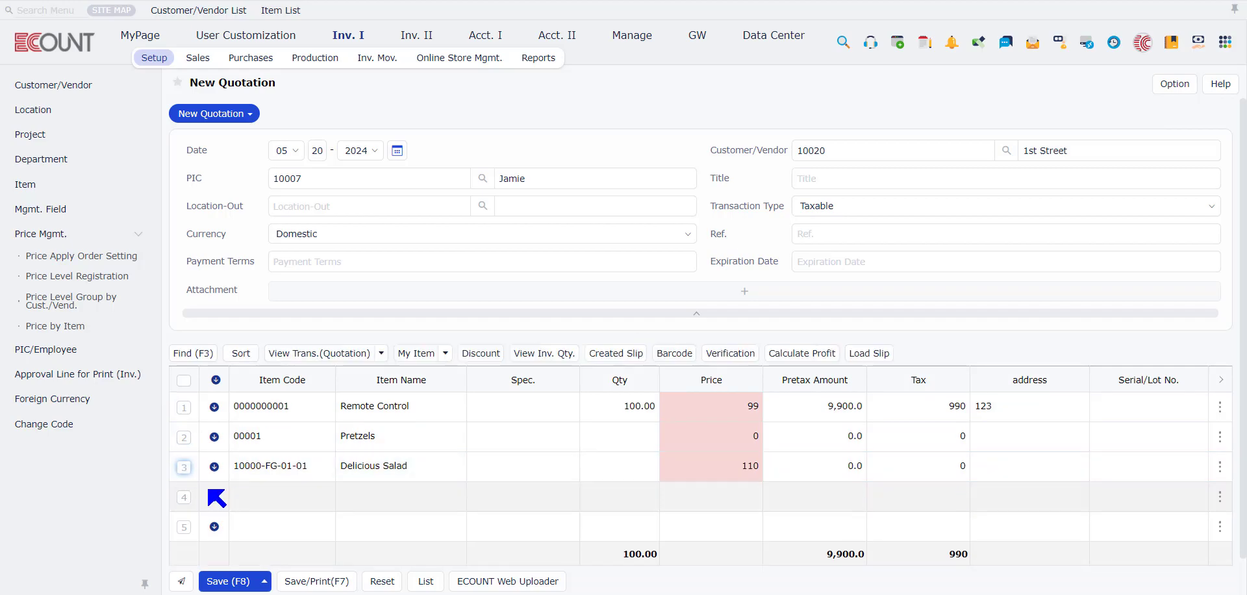
{"action": "left_click", "coordinate": [1004, 314]}
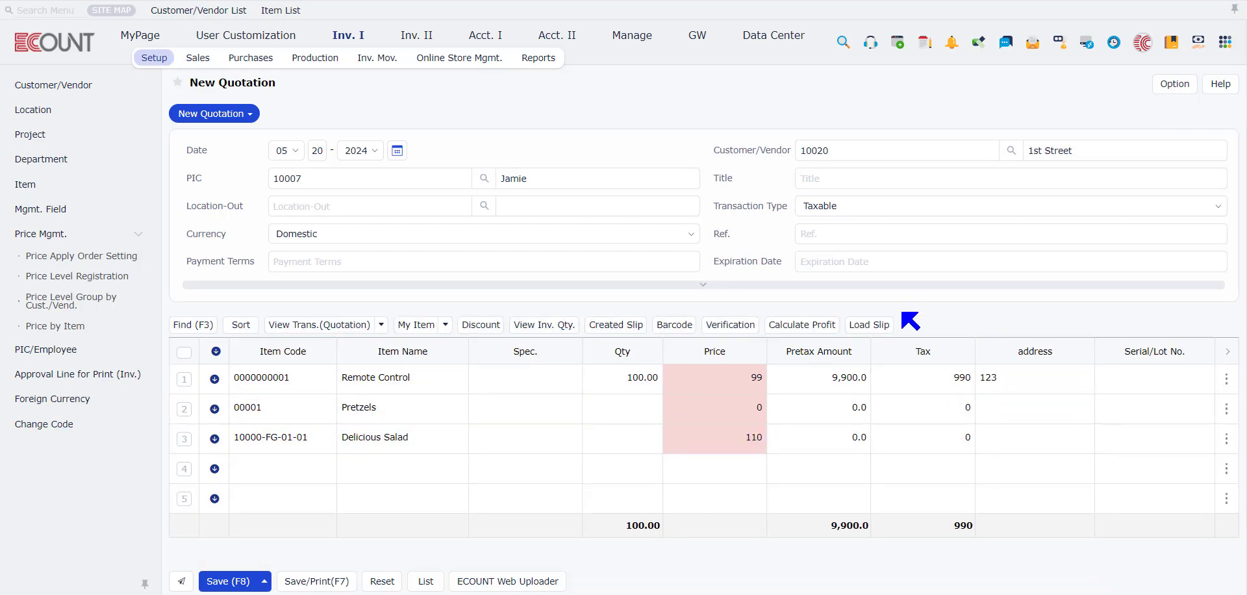
Switch barcode entry on and off, and show the inventory quantities of the quotation's items.
{"action": "left_click", "coordinate": [675, 324]}
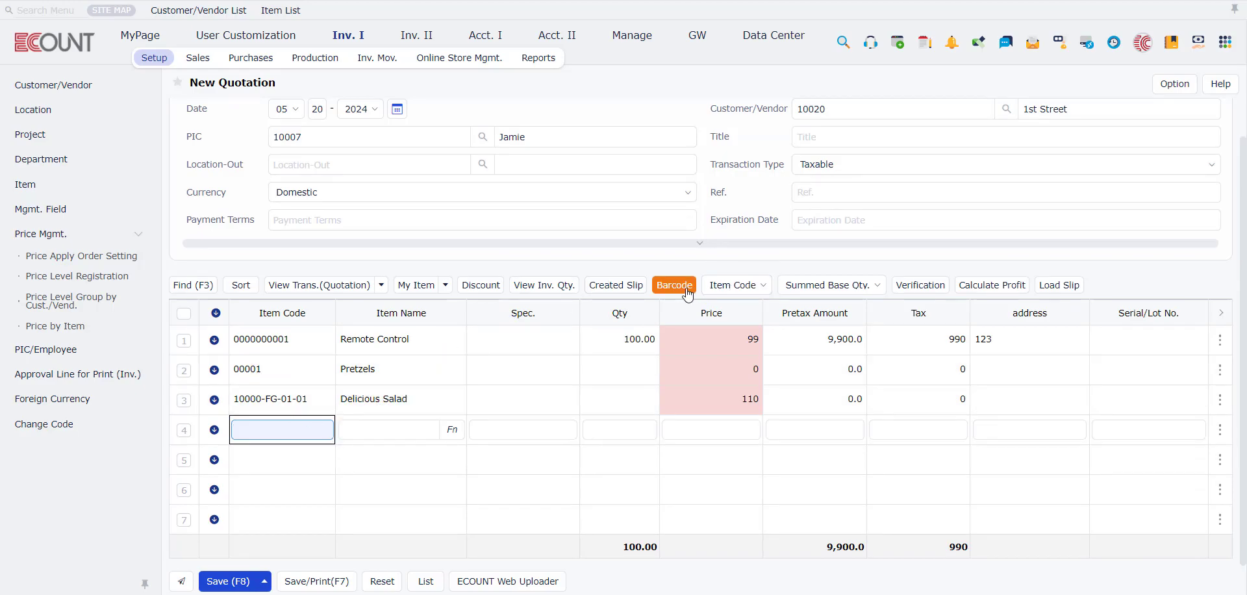
{"action": "left_click", "coordinate": [688, 290]}
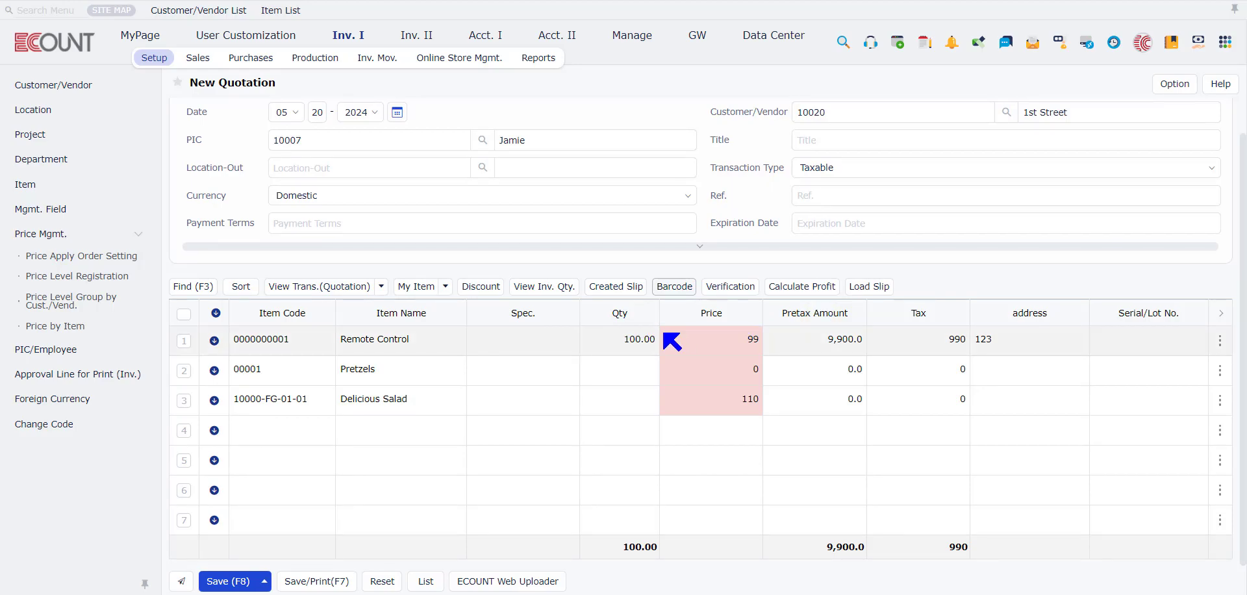
{"action": "left_click", "coordinate": [542, 291]}
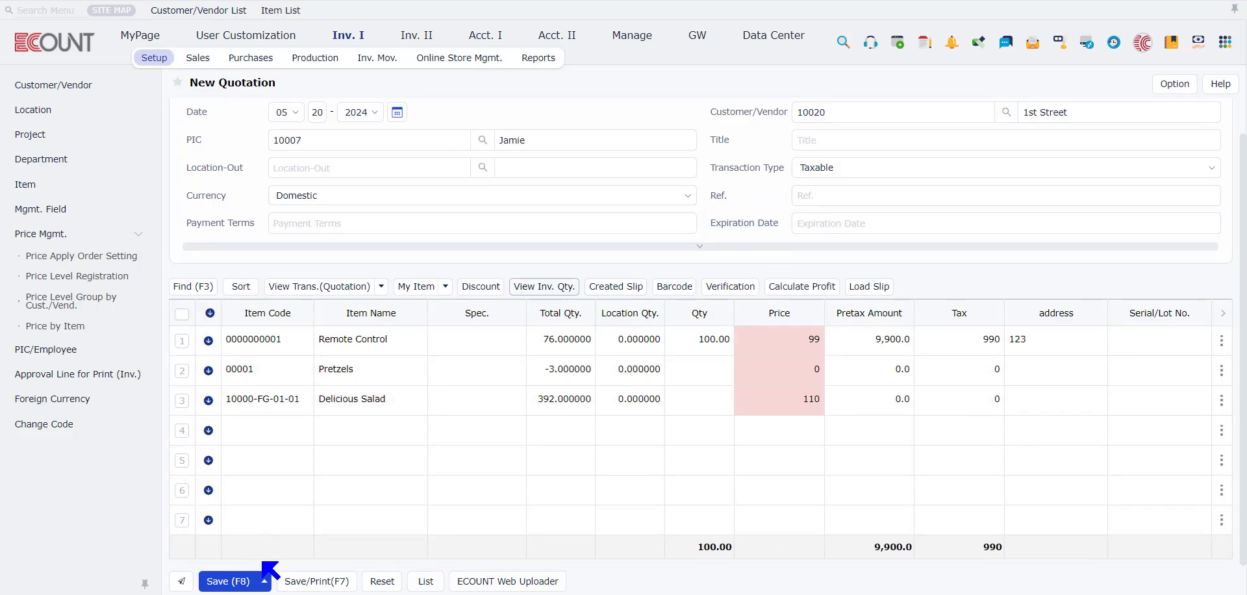
Set the quantities of Pretzels and Delicious Salad to 1 each and save the quotation.
{"action": "left_click", "coordinate": [241, 574]}
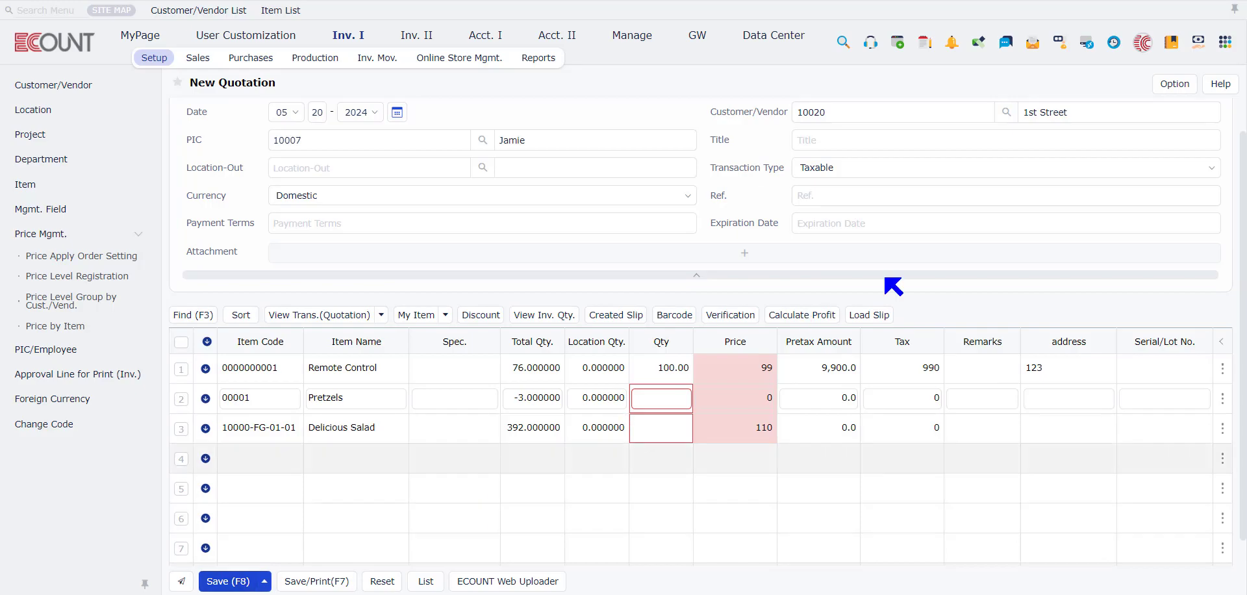
{"action": "left_click", "coordinate": [650, 398]}
{"action": "type", "text": "1"}
{"action": "left_click", "coordinate": [649, 426]}
{"action": "type", "text": "1"}
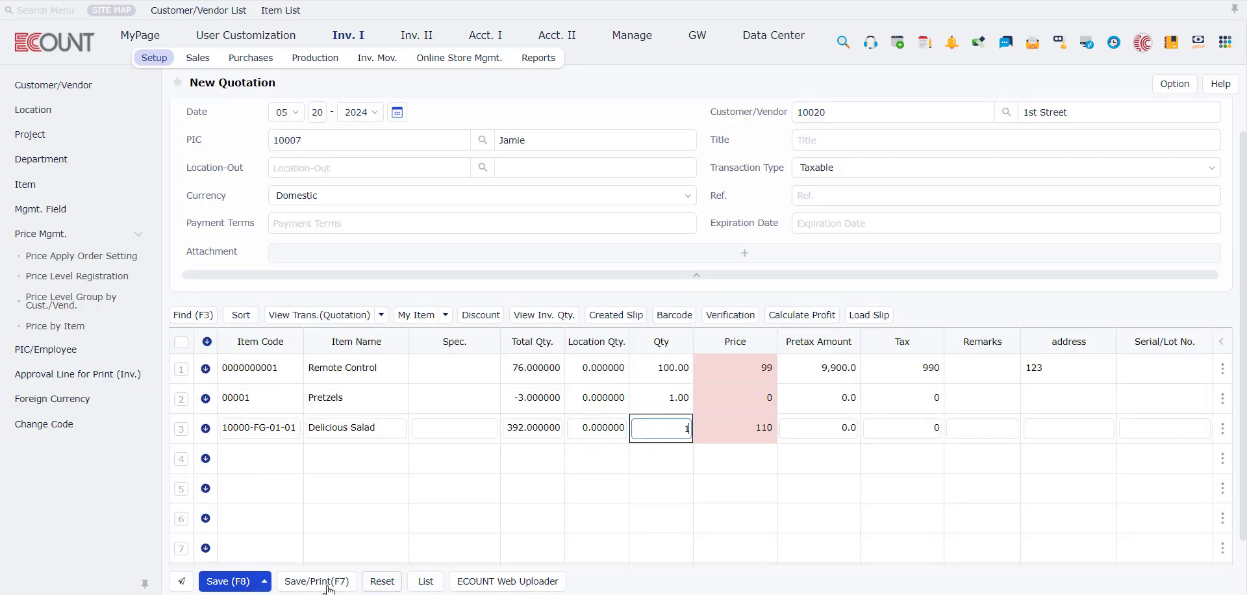
{"action": "left_click", "coordinate": [227, 582]}
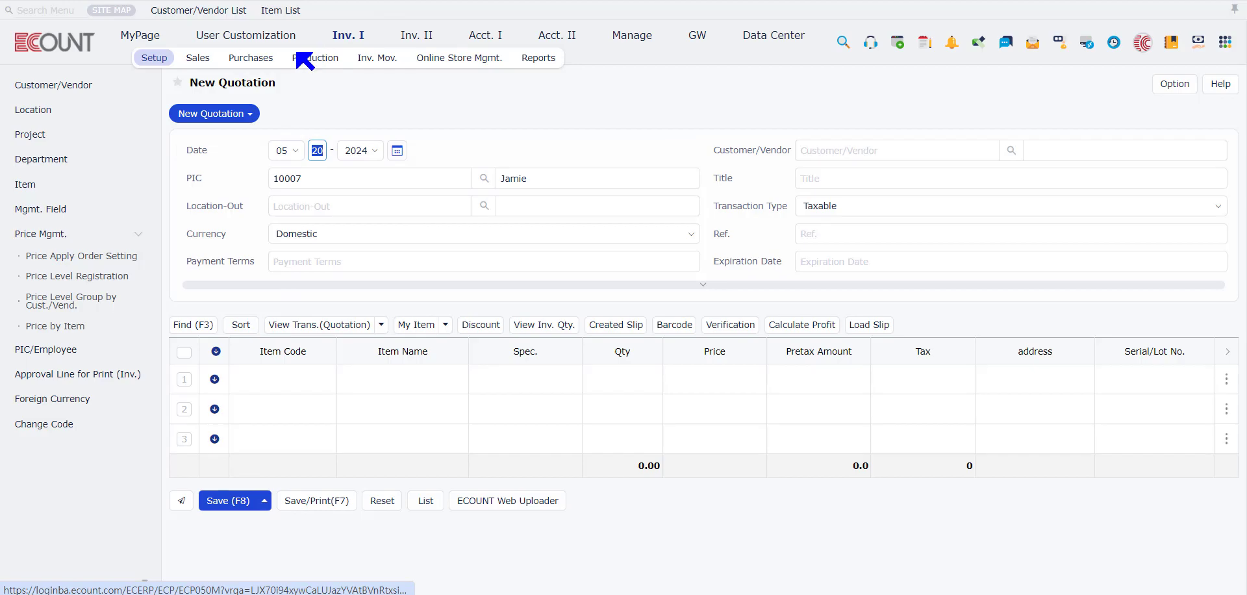
Open the saved 1st Street quotation from the Quotation List to review its details, and close it.
{"action": "mouse_move", "coordinate": [196, 61]}
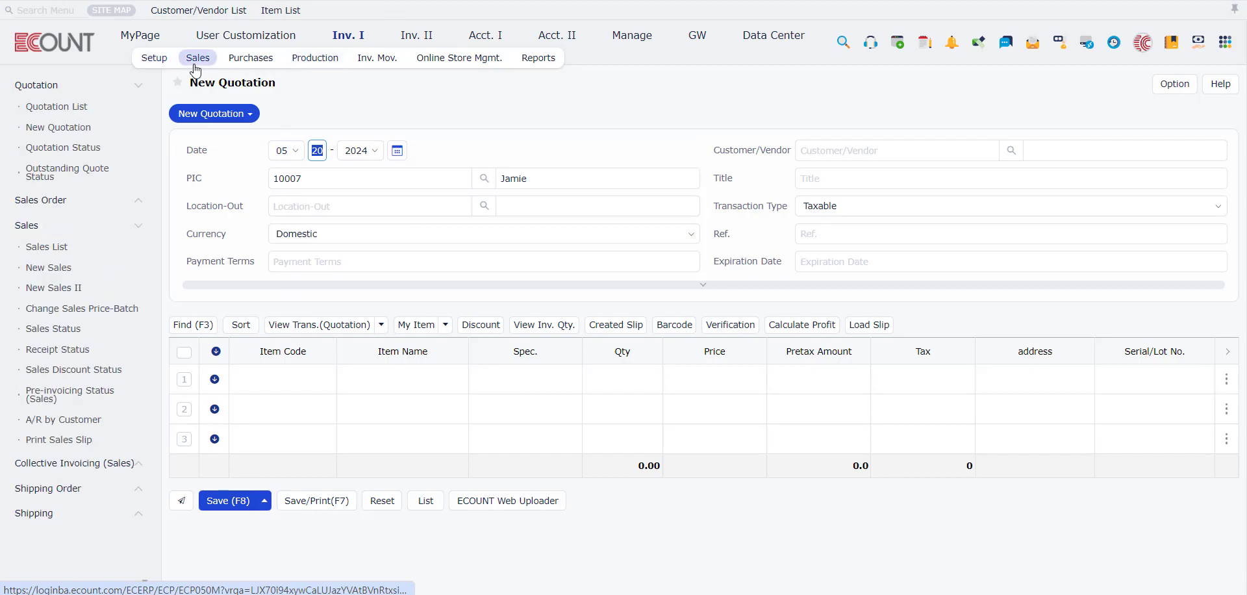
{"action": "left_click", "coordinate": [76, 119]}
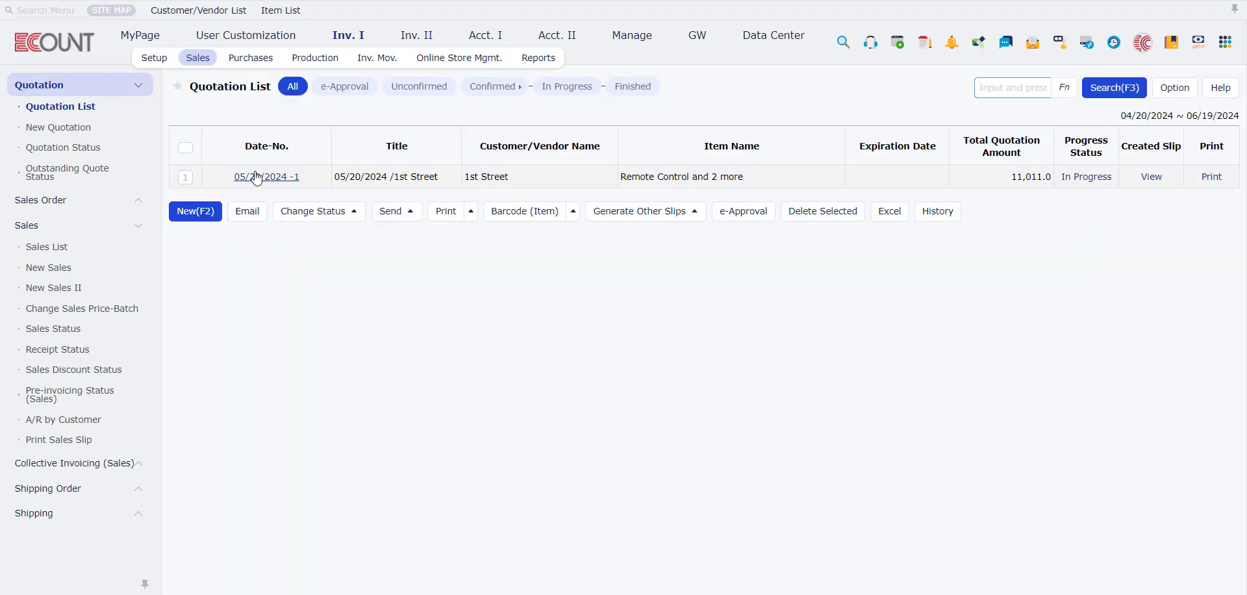
{"action": "left_click", "coordinate": [286, 172]}
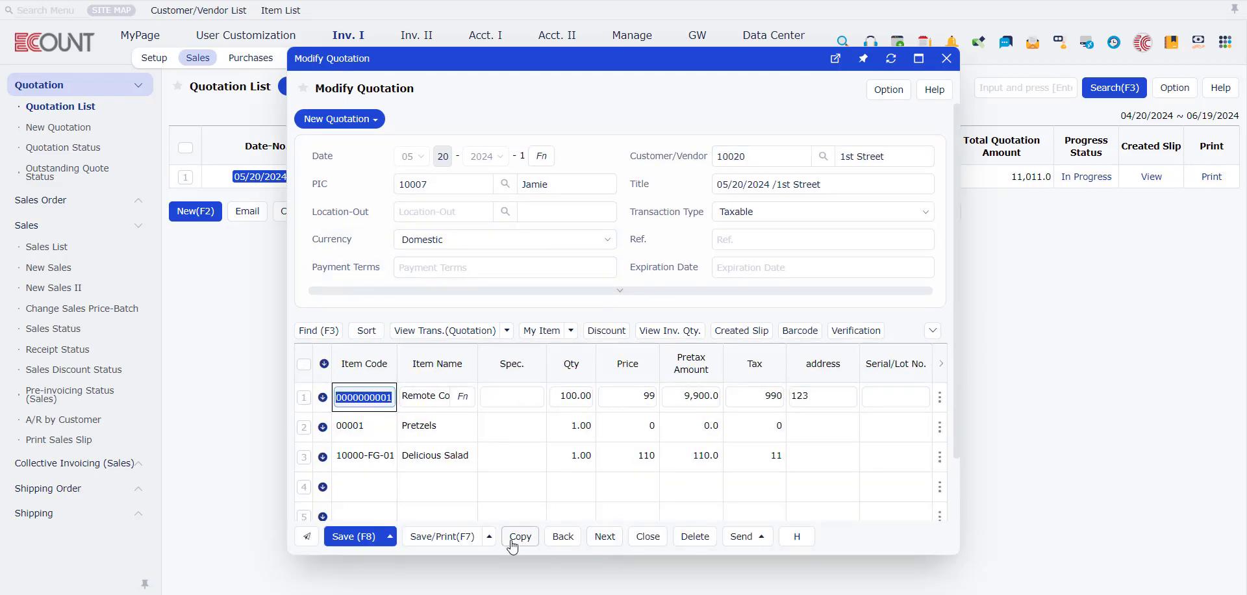
{"action": "left_click", "coordinate": [947, 59]}
Preview the printable version of the 1st Street quotation and open its email sending form.
{"action": "left_click", "coordinate": [1211, 177]}
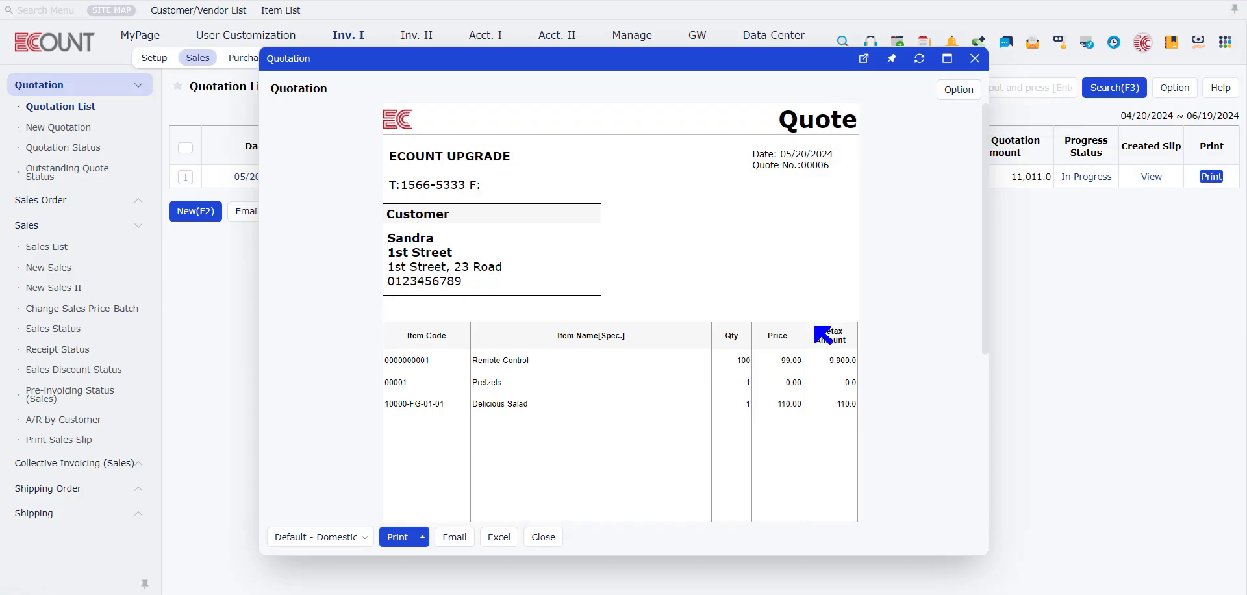
{"action": "mouse_move", "coordinate": [398, 544]}
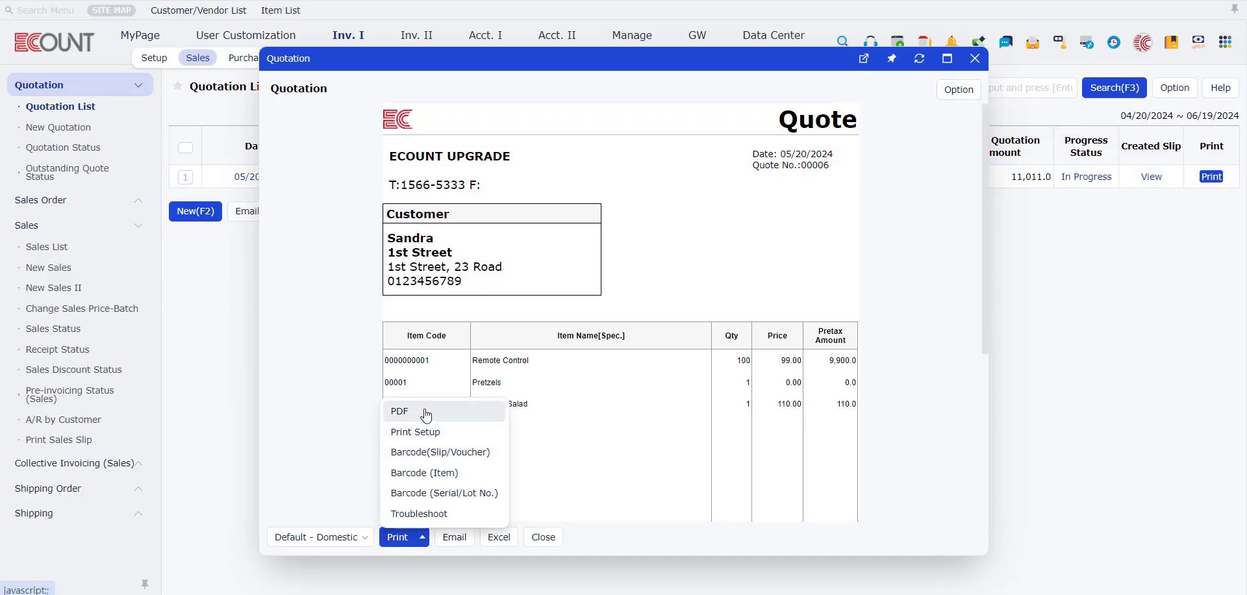
{"action": "left_click", "coordinate": [455, 538]}
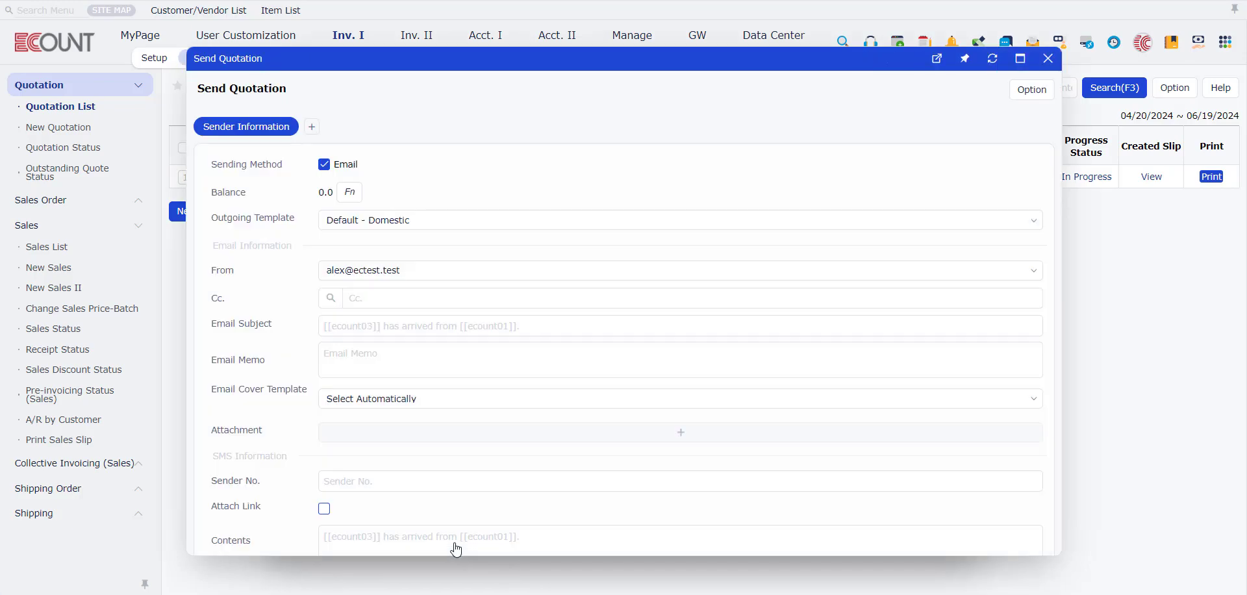
Review the sender and recipient information in the Send Quotation form, and close the form and the quotation preview without sending.
{"action": "scroll", "coordinate": [787, 453], "scroll_direction": "down", "scroll_amount": 1}
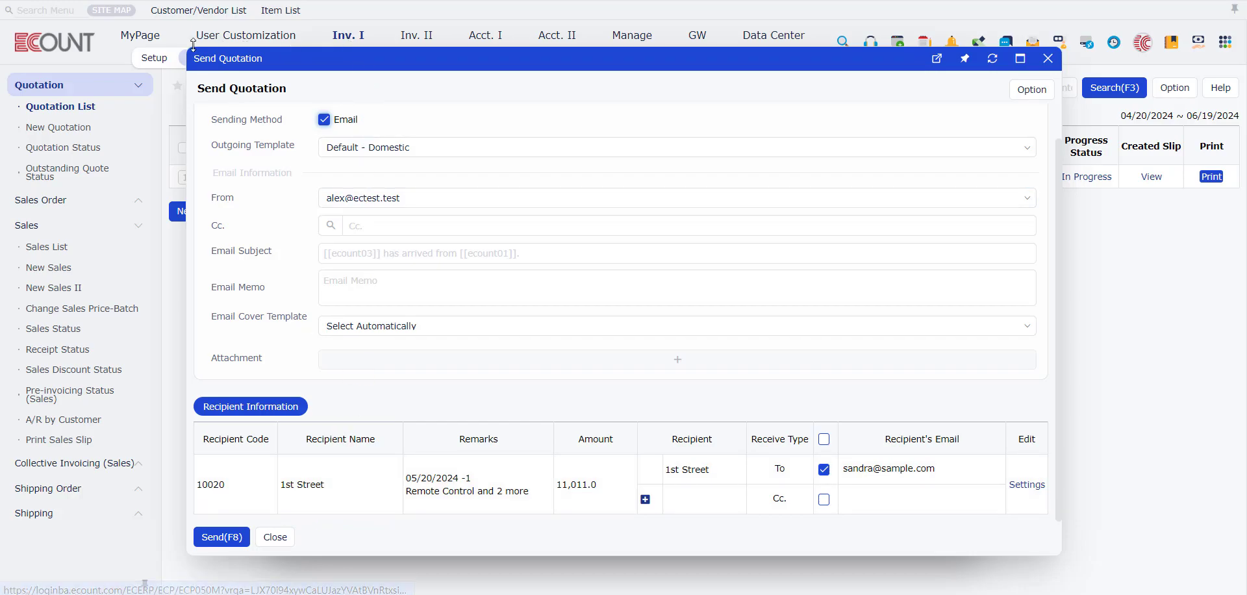
{"action": "left_click", "coordinate": [148, 60]}
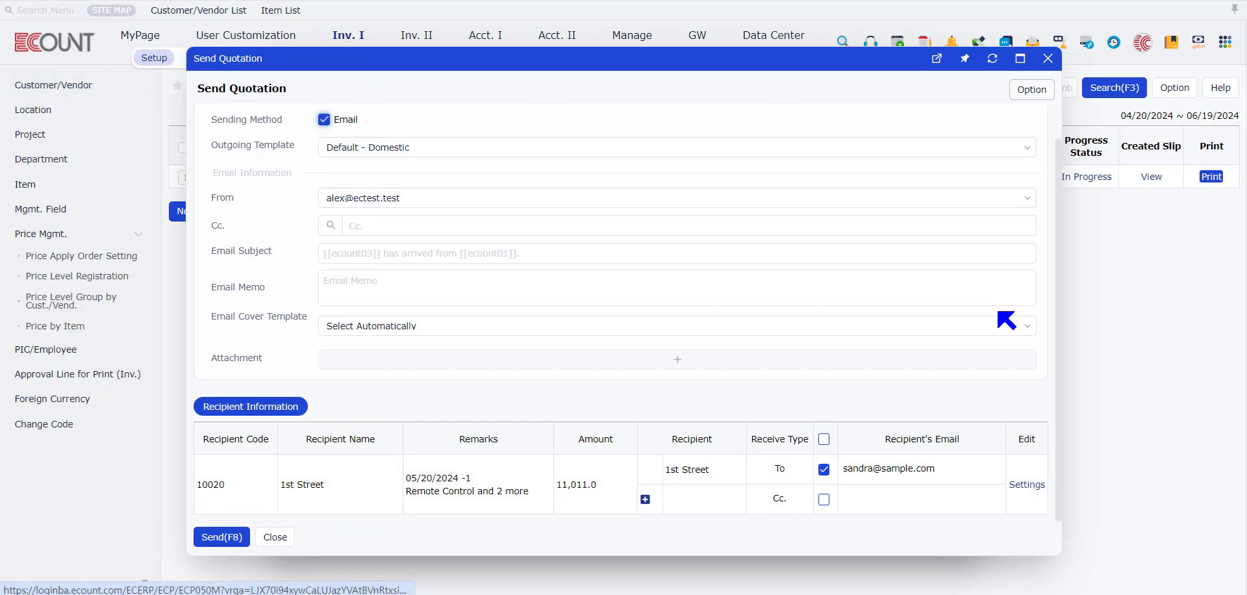
{"action": "left_click", "coordinate": [874, 469]}
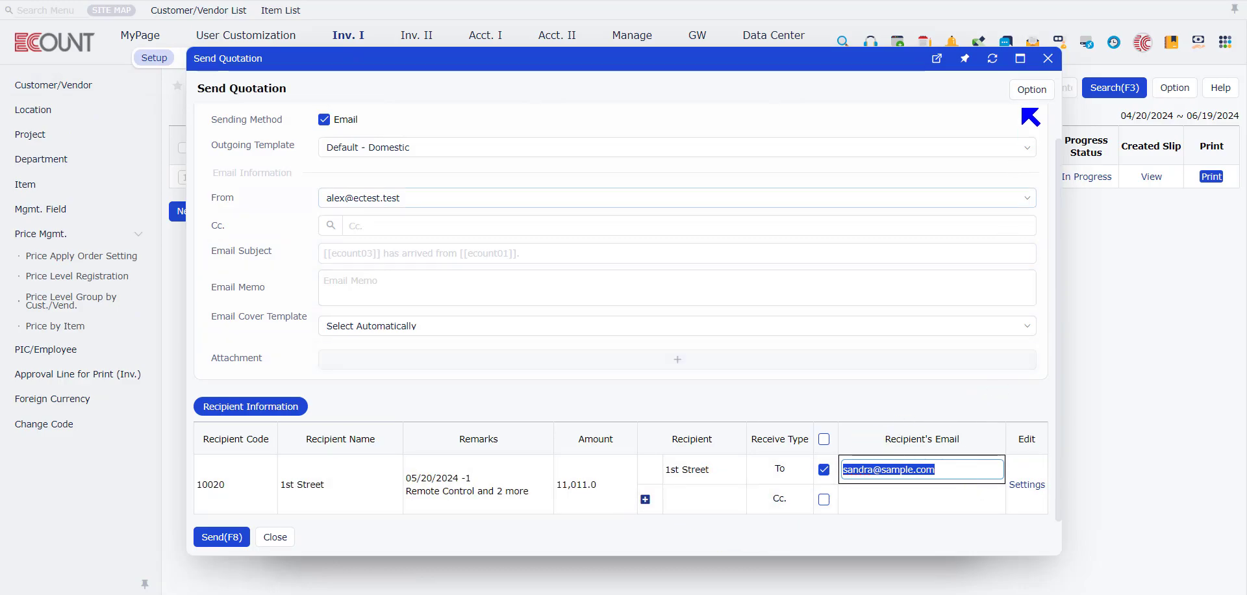
{"action": "left_click", "coordinate": [1049, 59]}
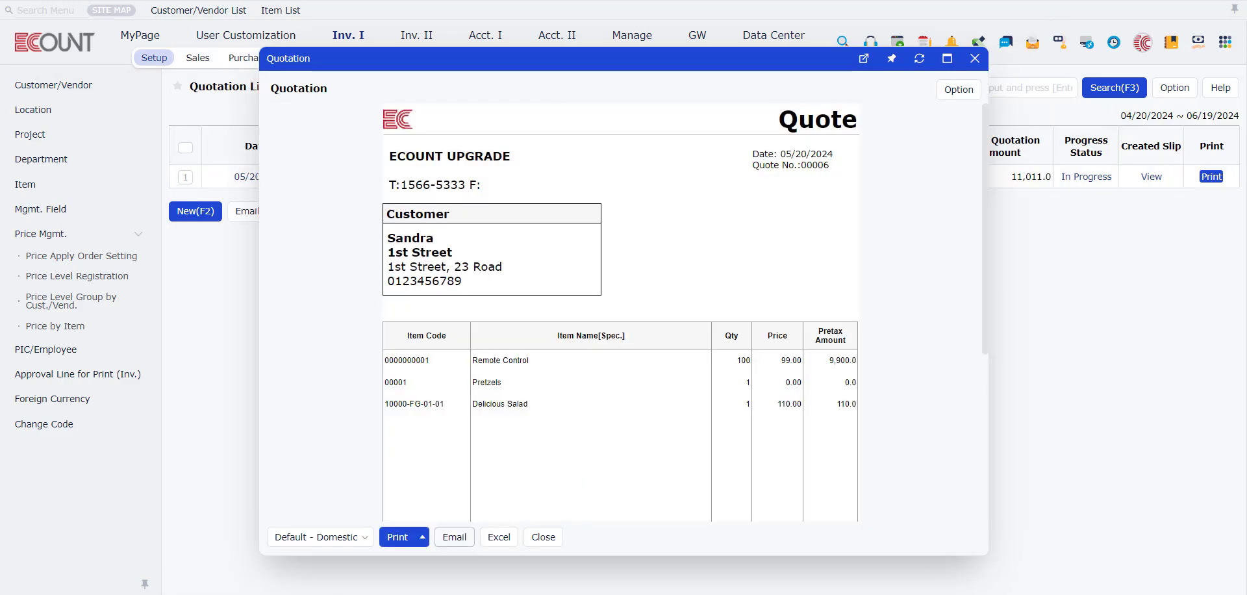
{"action": "left_click", "coordinate": [974, 60]}
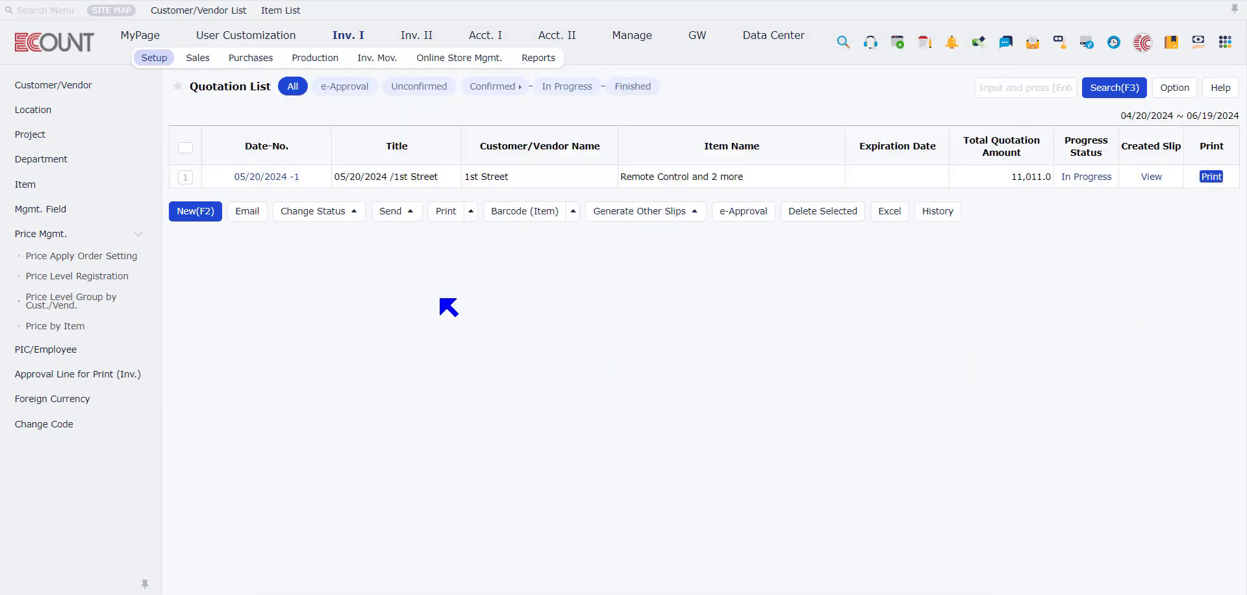
Filter the Quotation List by e-Approval and by Confirmed, select the 1st Street quotation and show its status change options.
{"action": "left_click", "coordinate": [342, 86]}
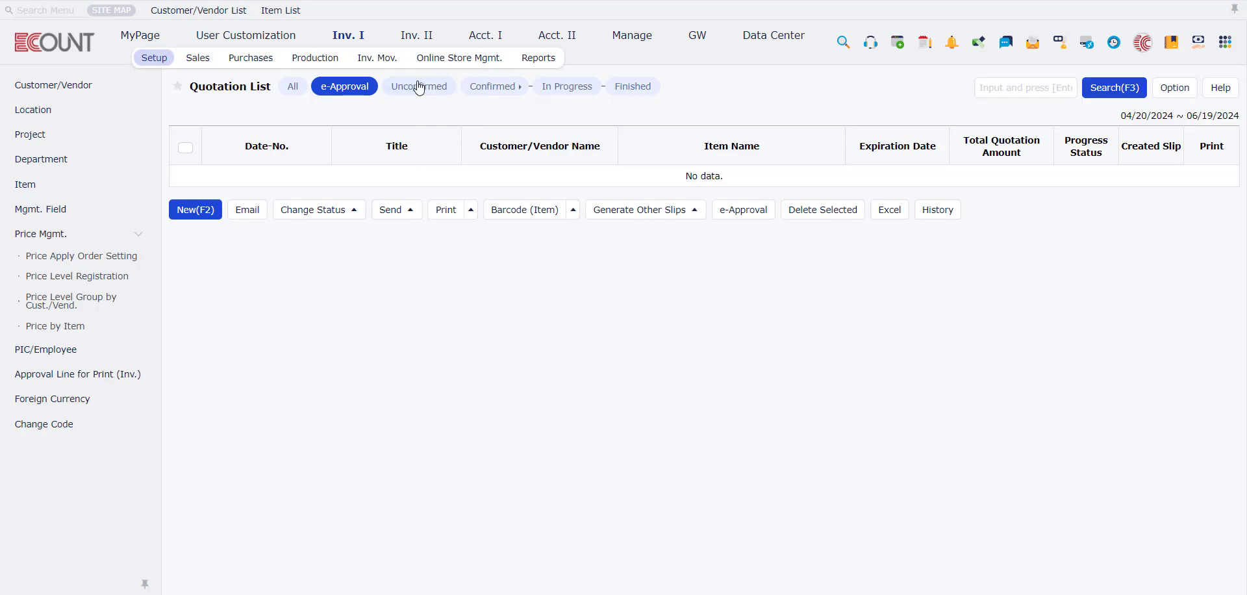
{"action": "left_click", "coordinate": [503, 95]}
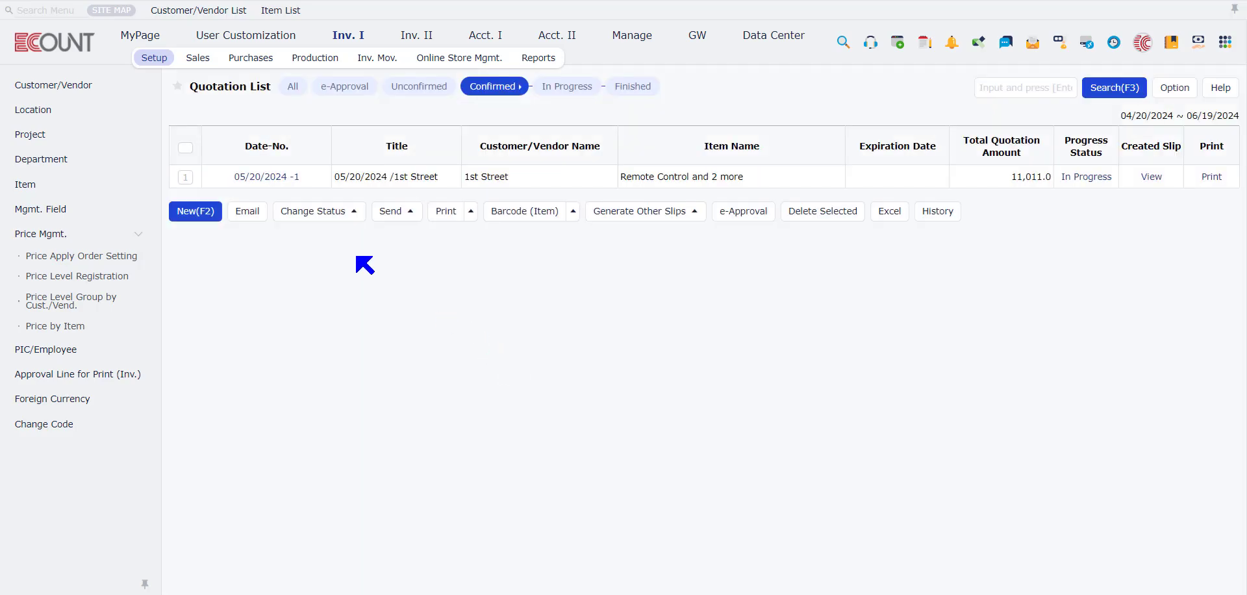
{"action": "left_click", "coordinate": [185, 178]}
{"action": "left_click", "coordinate": [308, 214]}
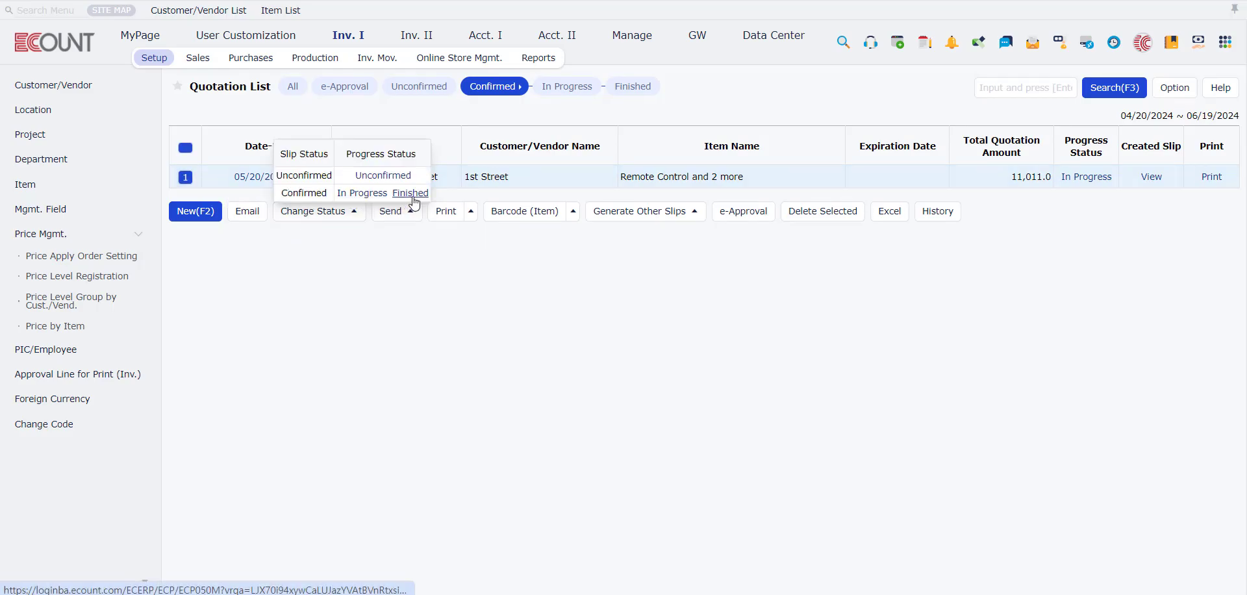
{"action": "left_click", "coordinate": [546, 319]}
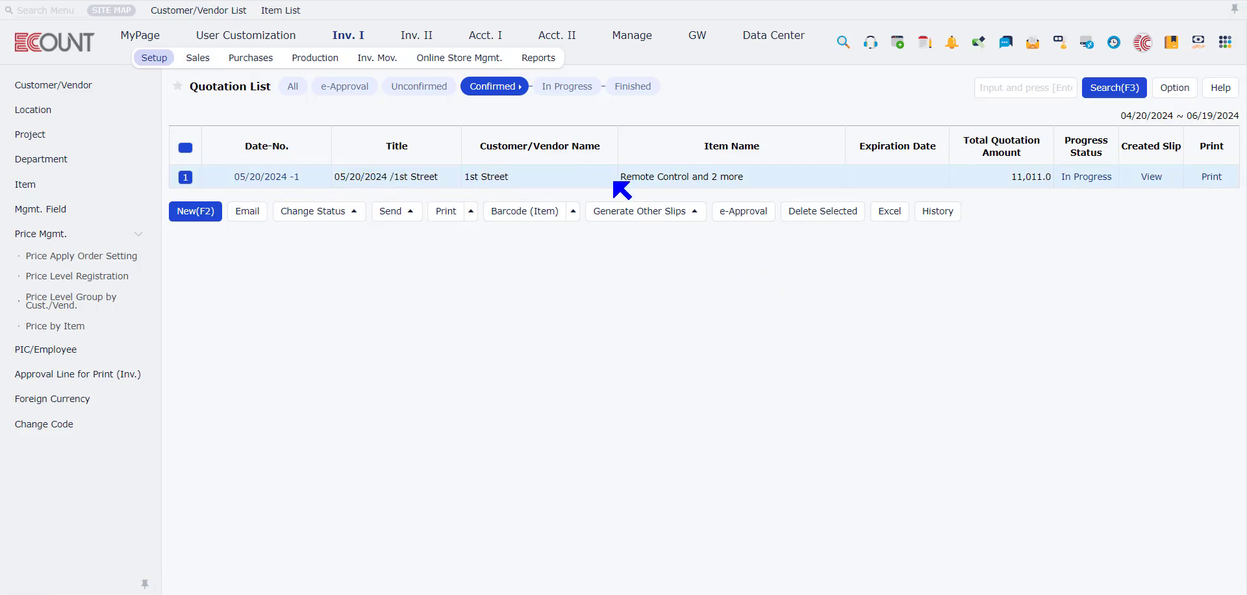
View the history of the selected 1st Street quotation and close it.
{"action": "left_click", "coordinate": [955, 216]}
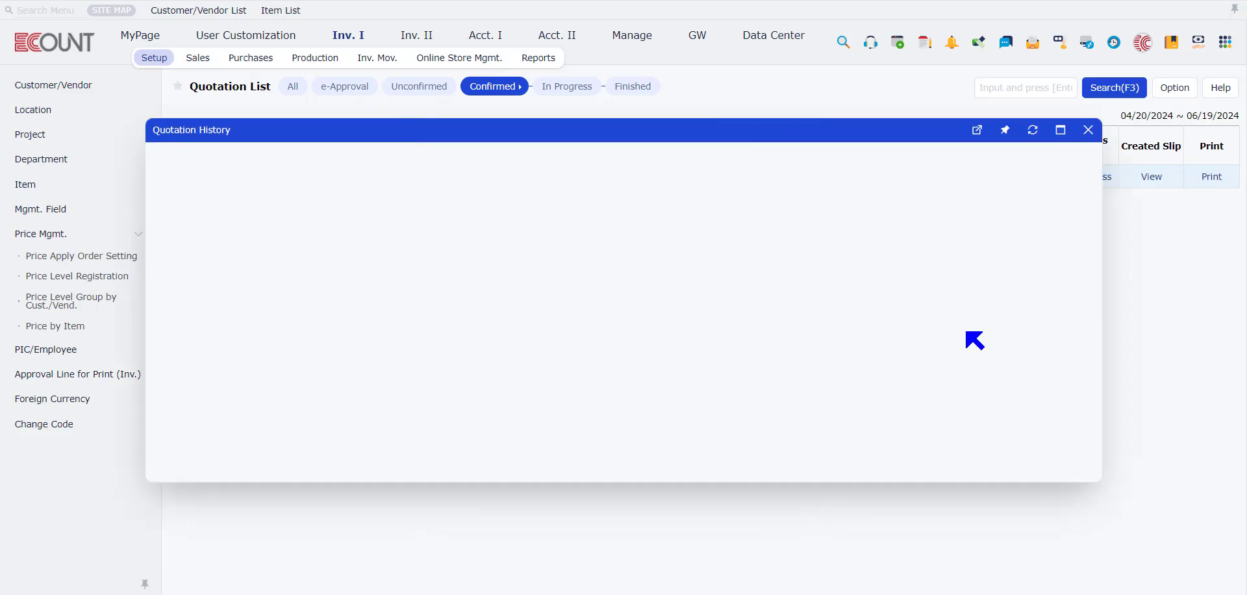
{"action": "left_click", "coordinate": [1092, 132]}
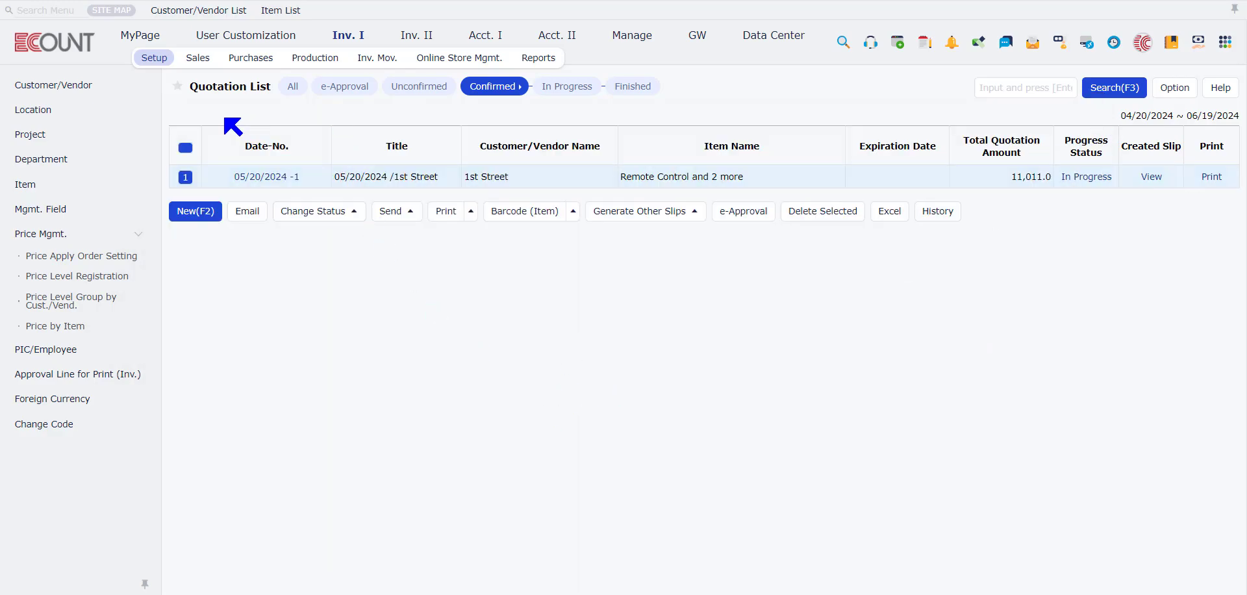
Start a new sales order and select the 1st Street quotation in its quotation lookup as the source.
{"action": "left_click", "coordinate": [198, 59]}
{"action": "left_click", "coordinate": [107, 111]}
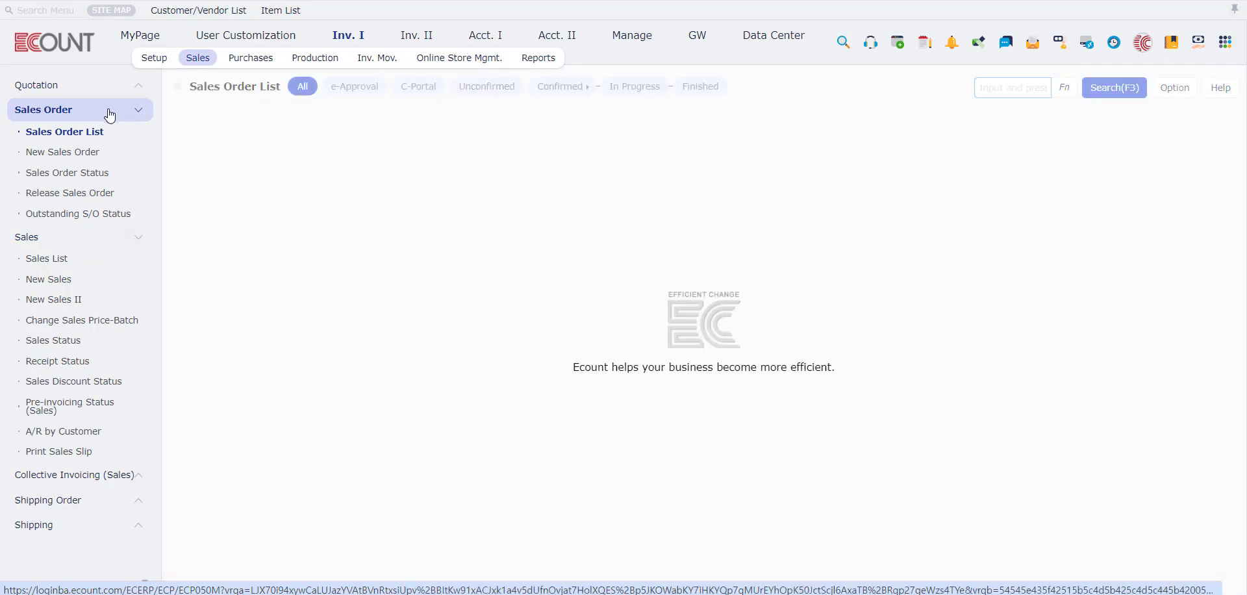
{"action": "left_click", "coordinate": [88, 159]}
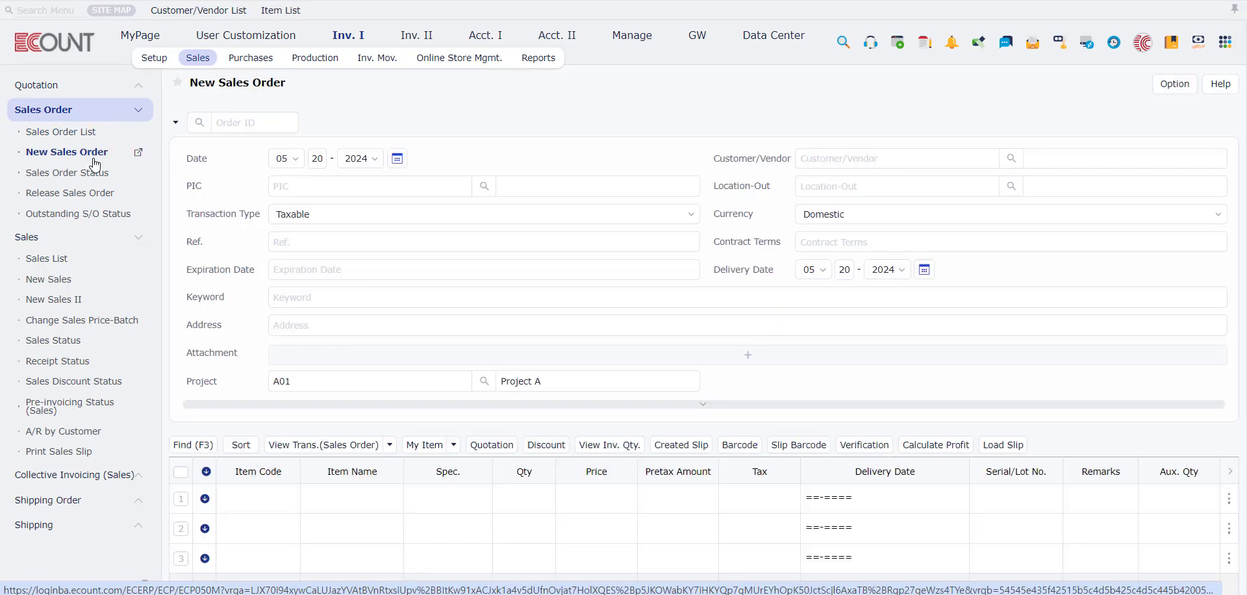
{"action": "left_click", "coordinate": [490, 435]}
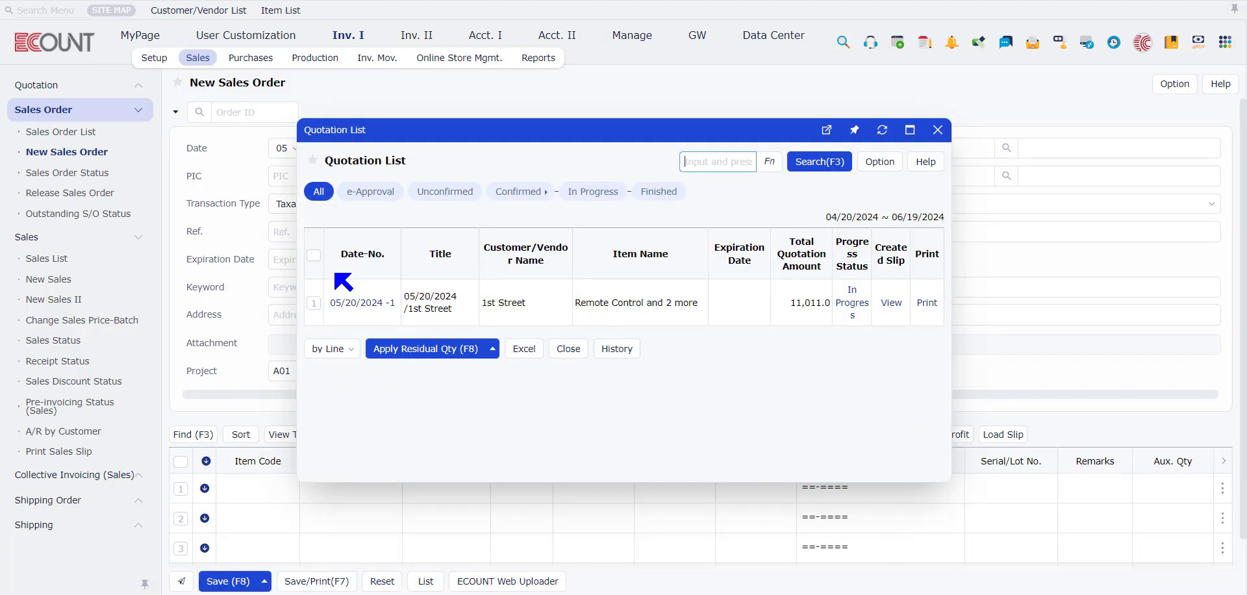
{"action": "left_click", "coordinate": [316, 305]}
{"action": "mouse_move", "coordinate": [414, 356]}
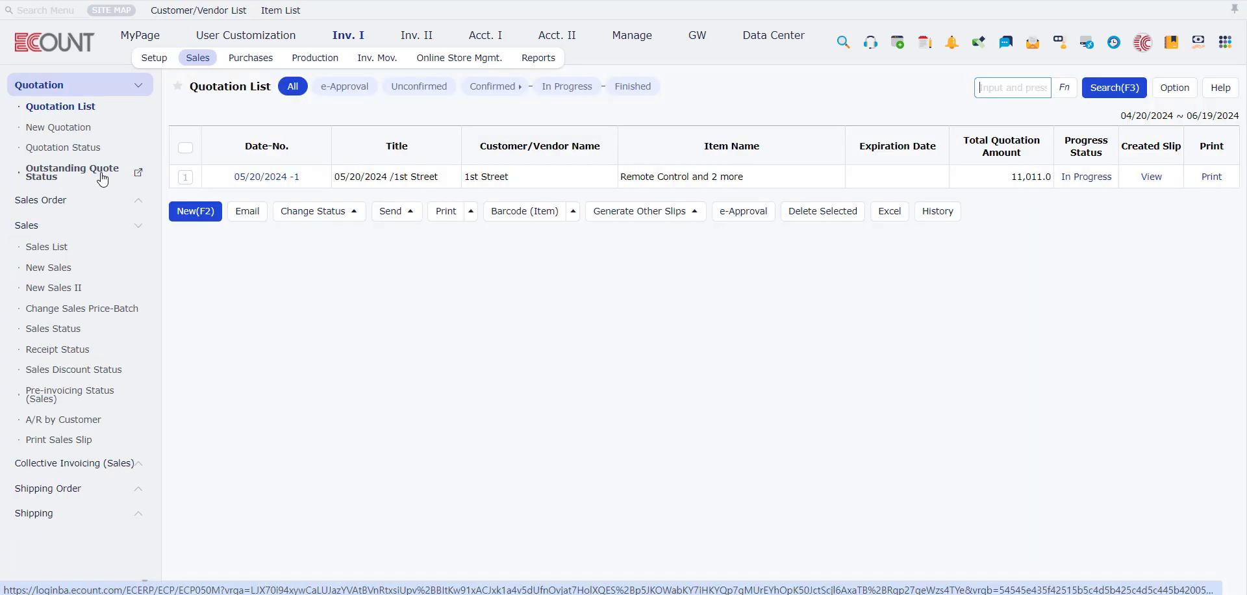
Generate a Quotation Status report of type Total, summarized by Daily and by Item.
{"action": "left_click", "coordinate": [82, 149]}
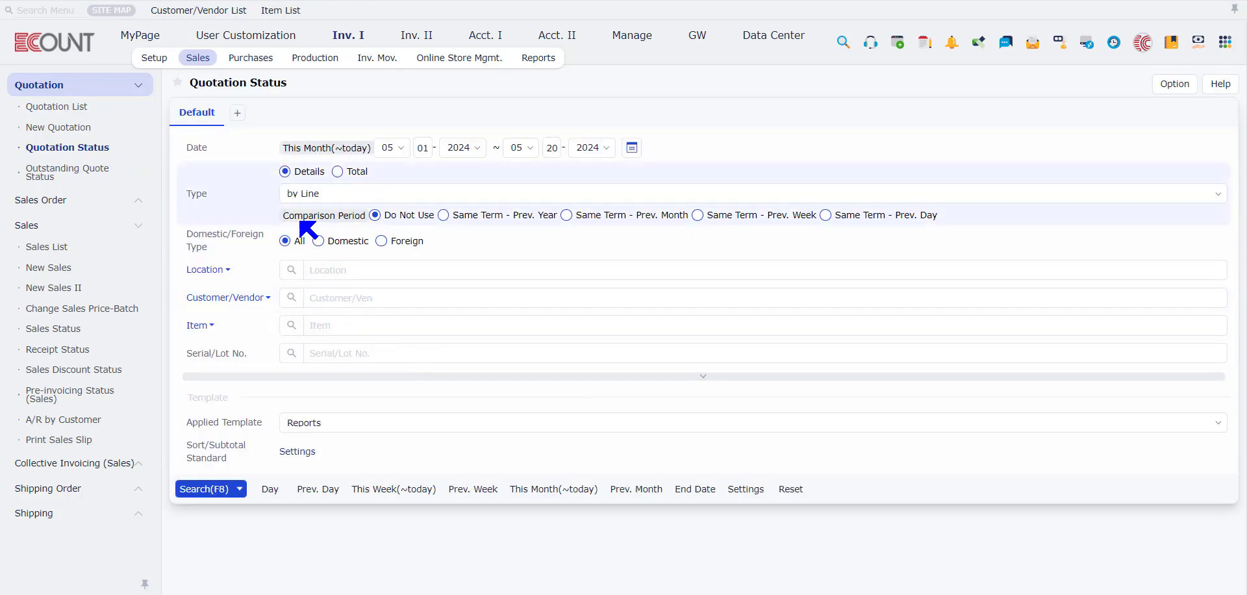
{"action": "left_click", "coordinate": [338, 172]}
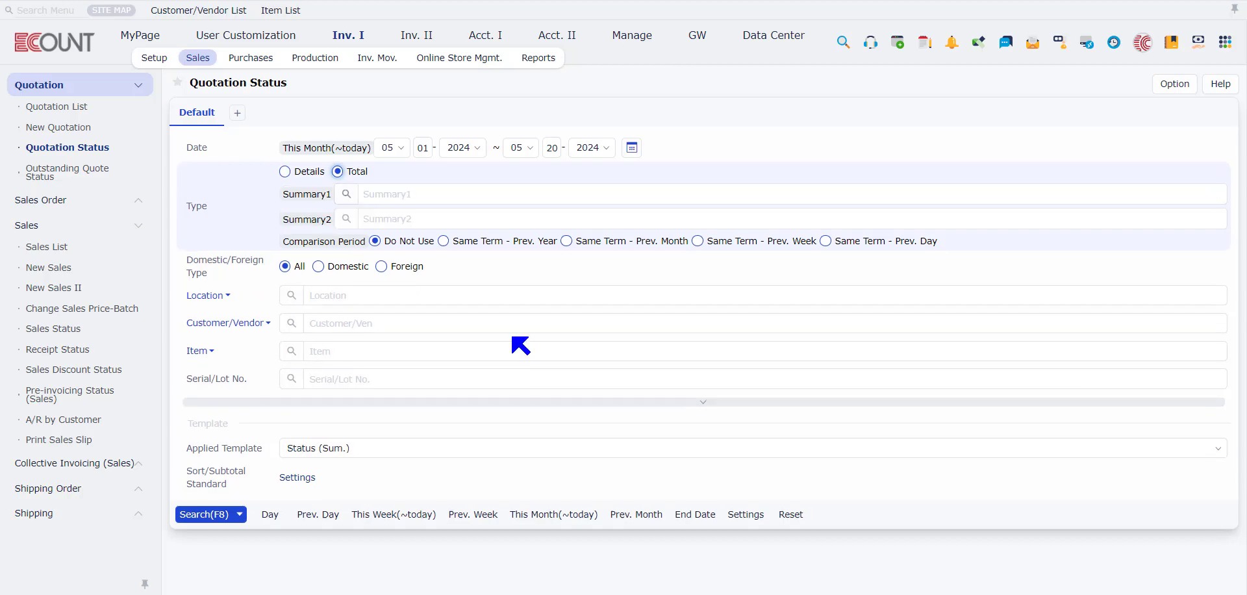
{"action": "left_click", "coordinate": [347, 195]}
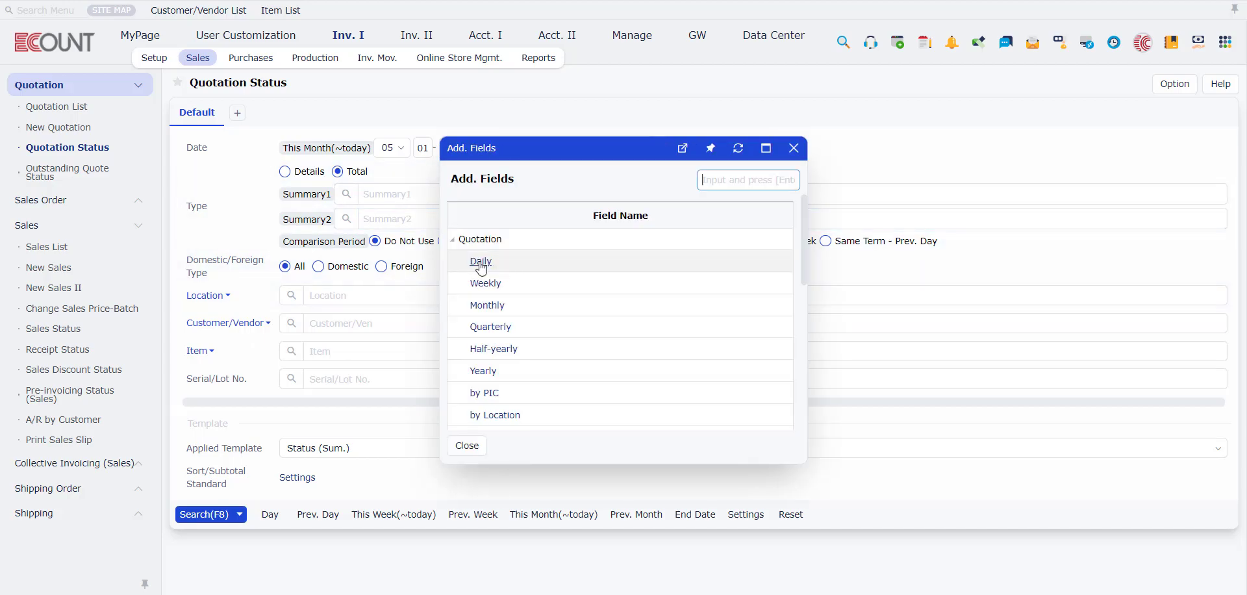
{"action": "left_click", "coordinate": [480, 262]}
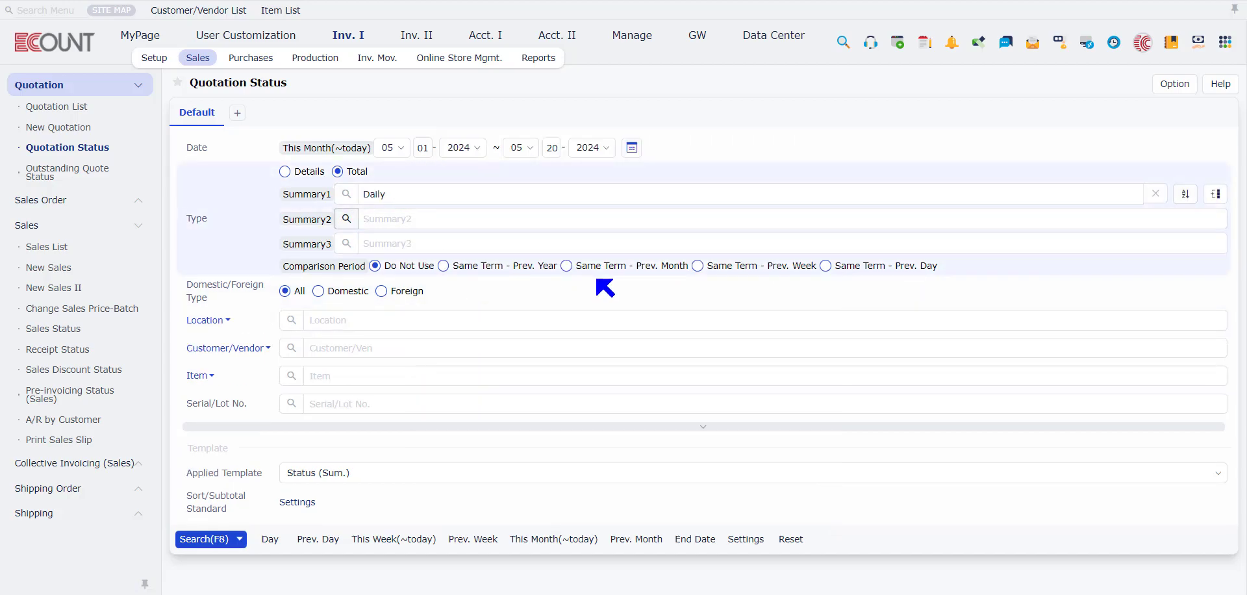
{"action": "scroll", "coordinate": [650, 302], "scroll_direction": "down", "scroll_amount": 3}
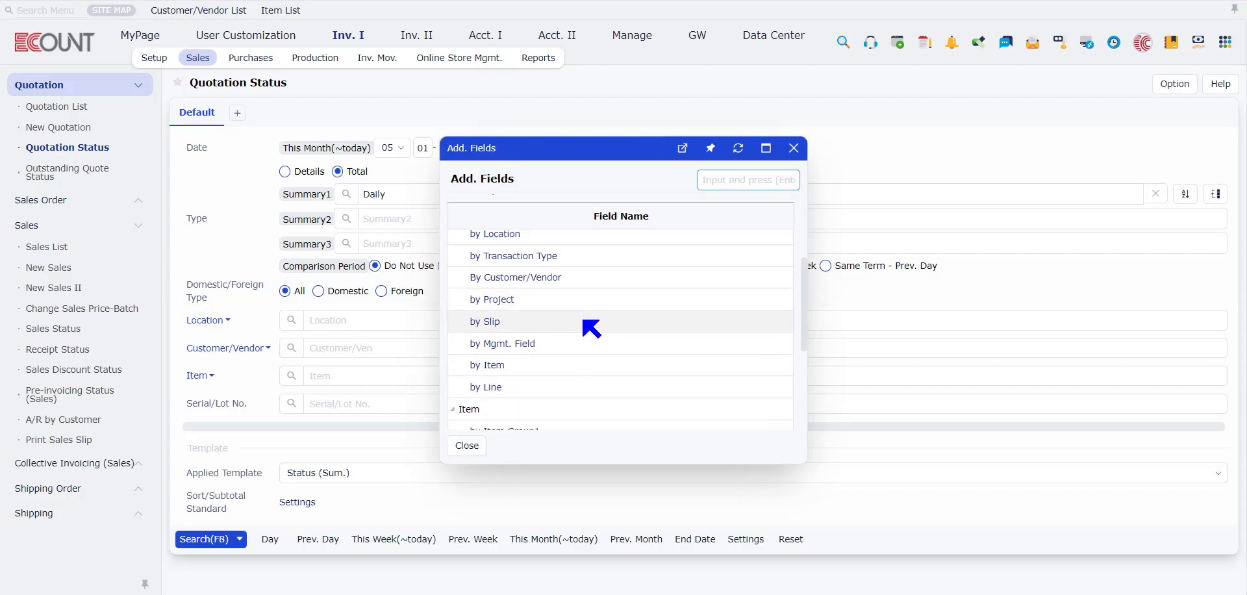
{"action": "left_click", "coordinate": [504, 361]}
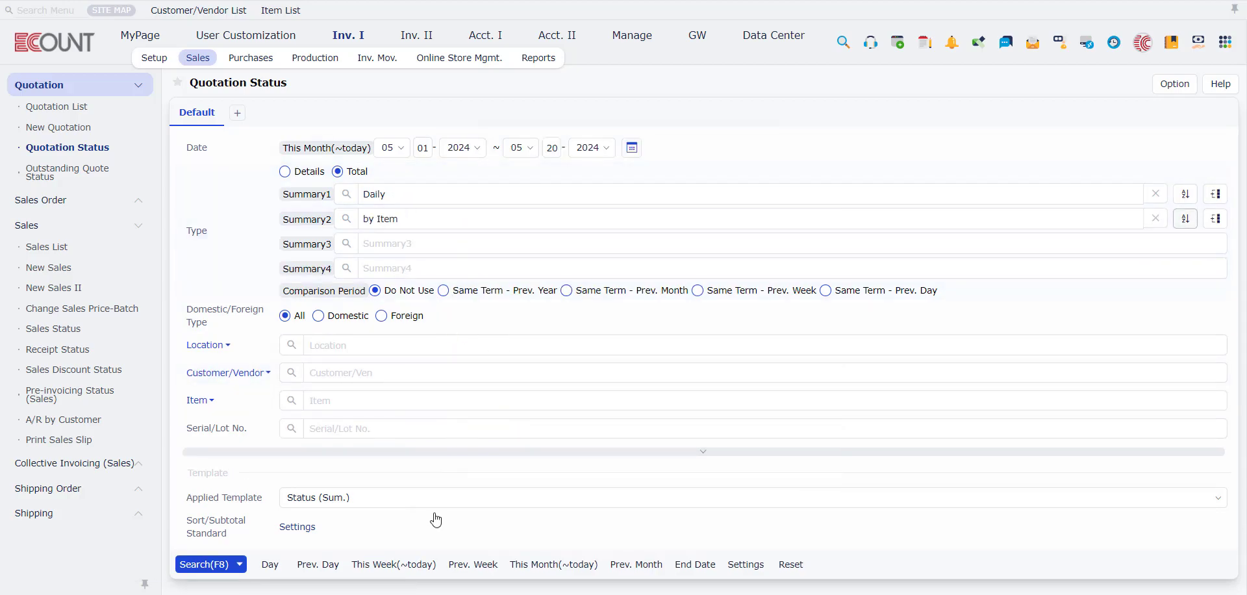
{"action": "left_click", "coordinate": [211, 564]}
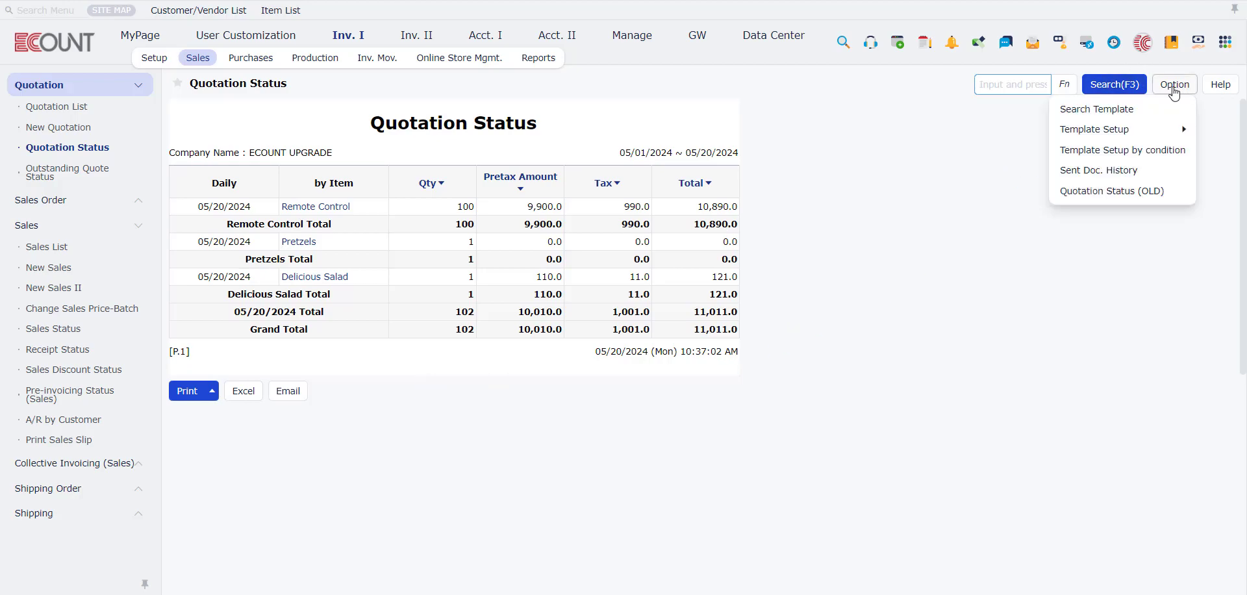
Look at the template options of the Quotation Status report and open its Reports template for editing.
{"action": "mouse_move", "coordinate": [1167, 89]}
{"action": "mouse_move", "coordinate": [1130, 133]}
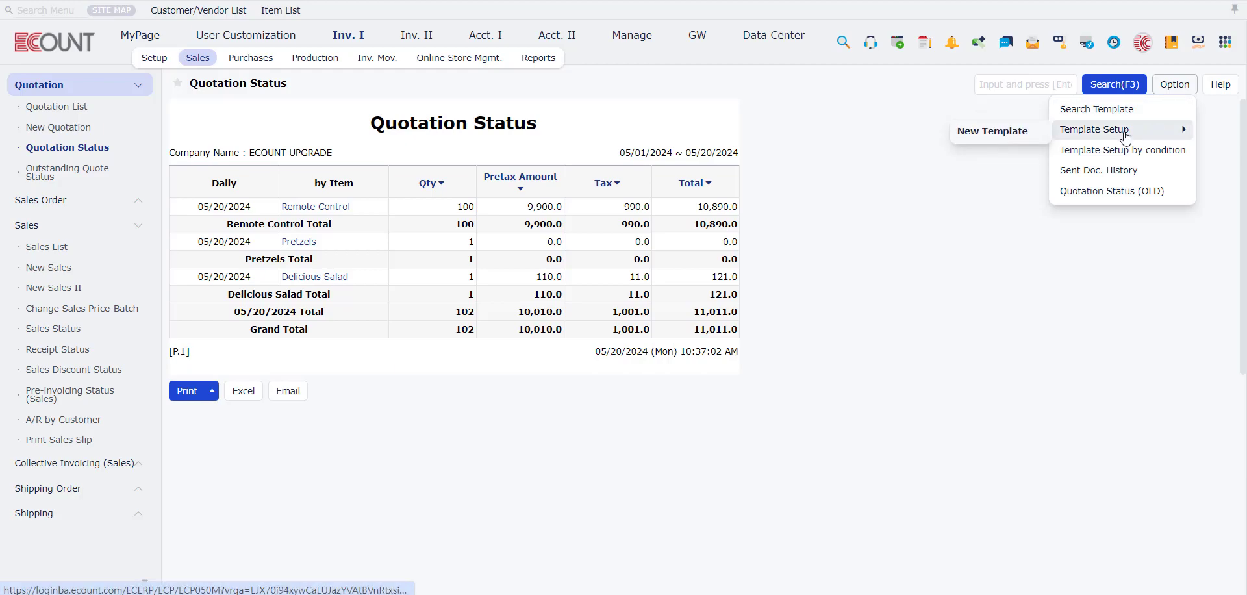
{"action": "left_click", "coordinate": [1033, 146]}
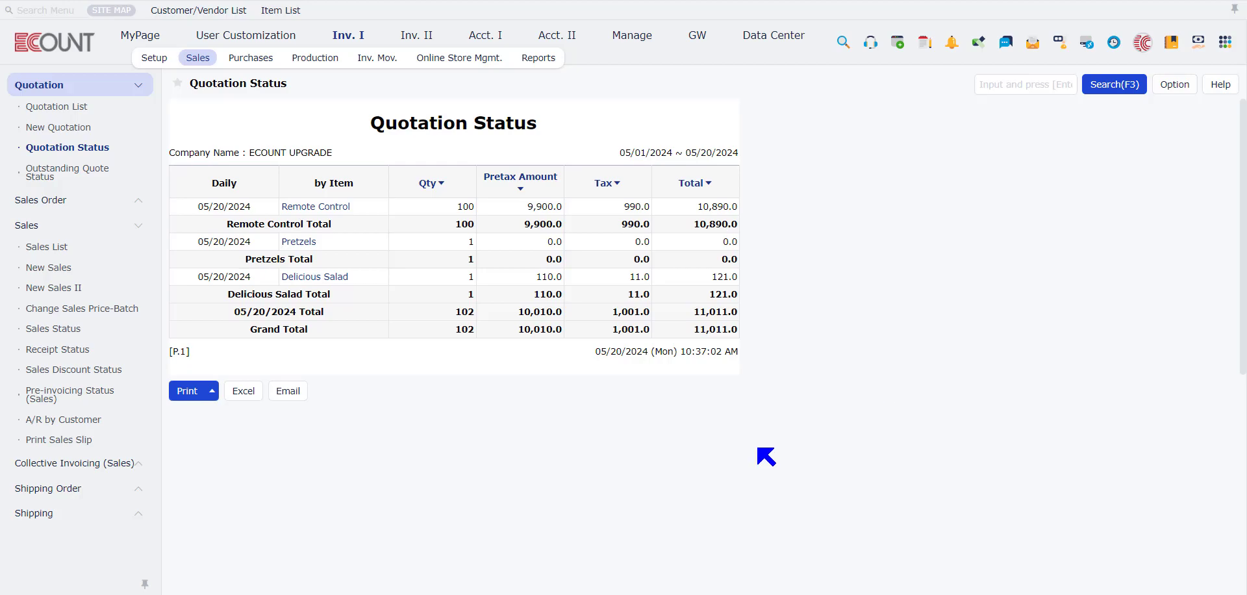
{"action": "mouse_move", "coordinate": [1150, 130]}
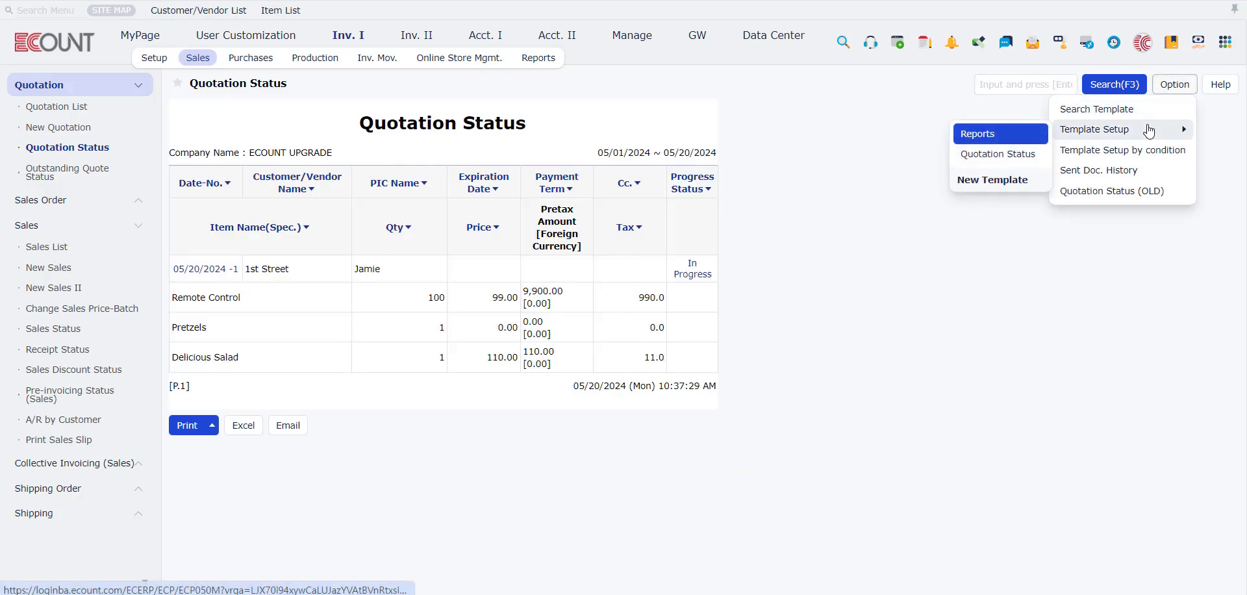
{"action": "left_click", "coordinate": [986, 138]}
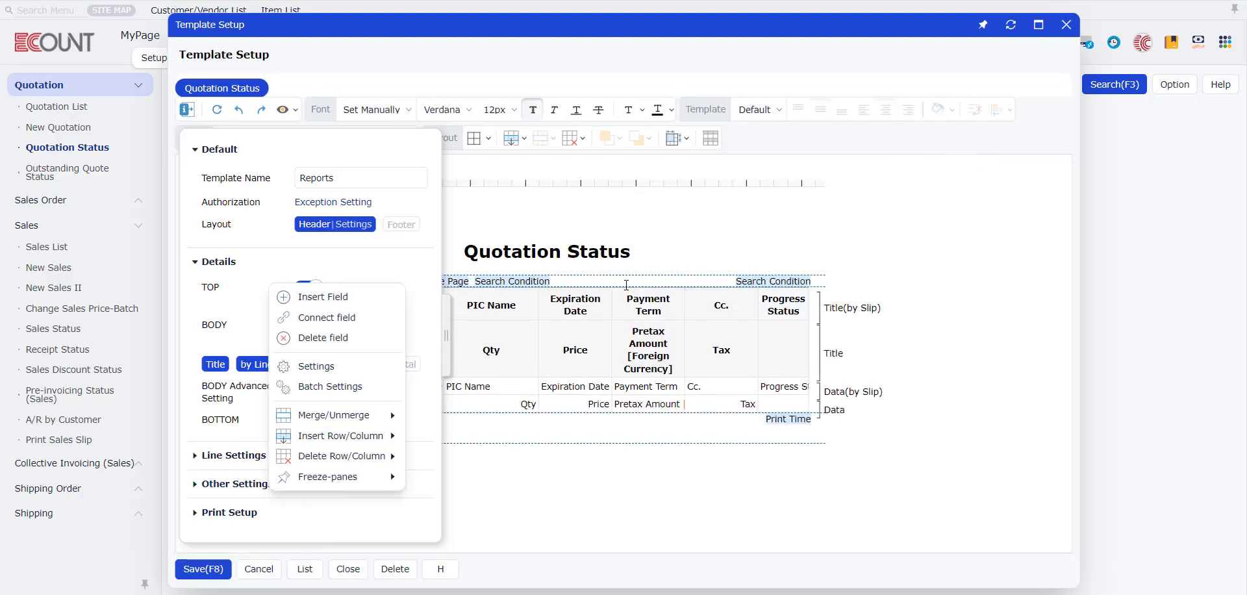
Insert the Summarize by field after Progress Status in the template's title row, and close the template setup without saving.
{"action": "right_click", "coordinate": [791, 302]}
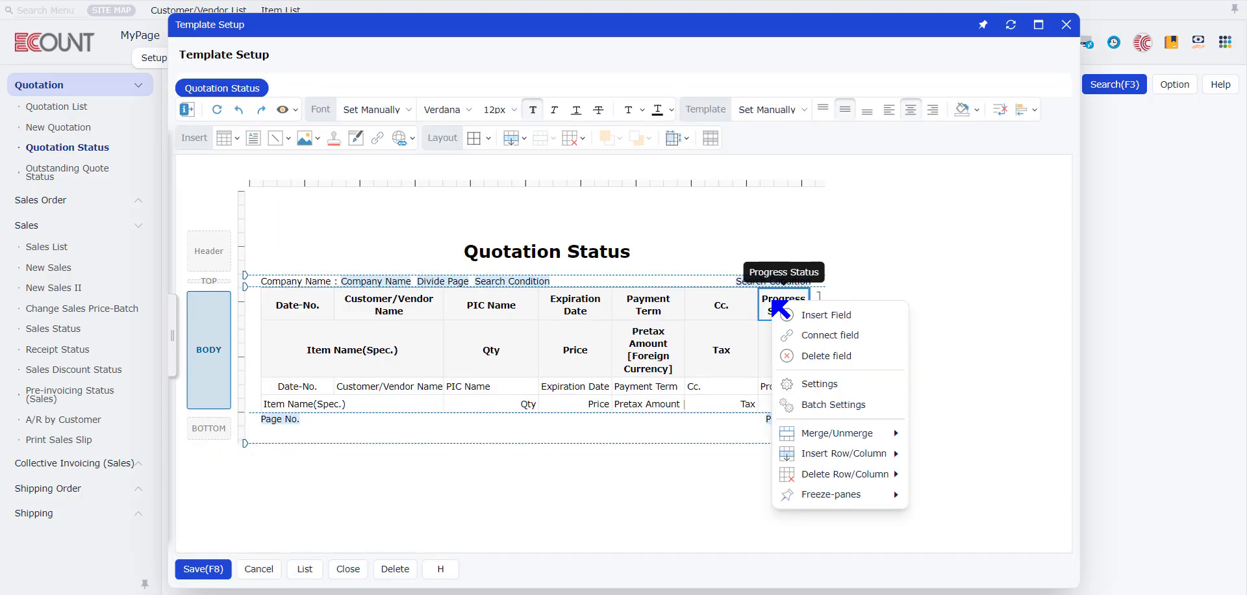
{"action": "left_click", "coordinate": [810, 315]}
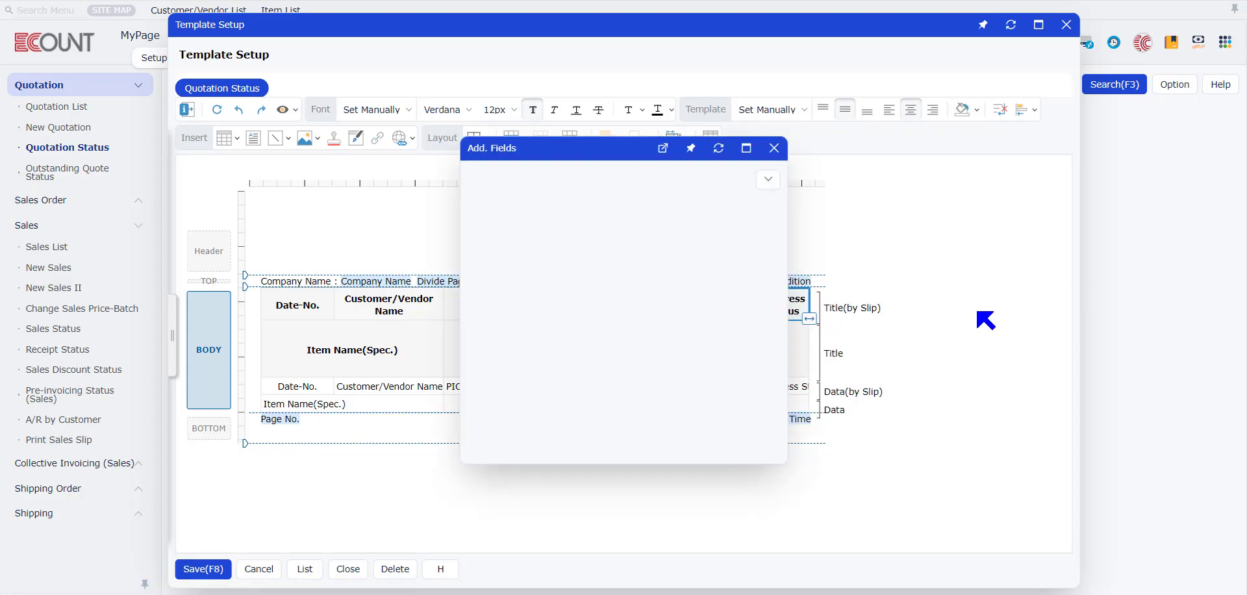
{"action": "left_click", "coordinate": [499, 266]}
{"action": "right_click", "coordinate": [846, 316]}
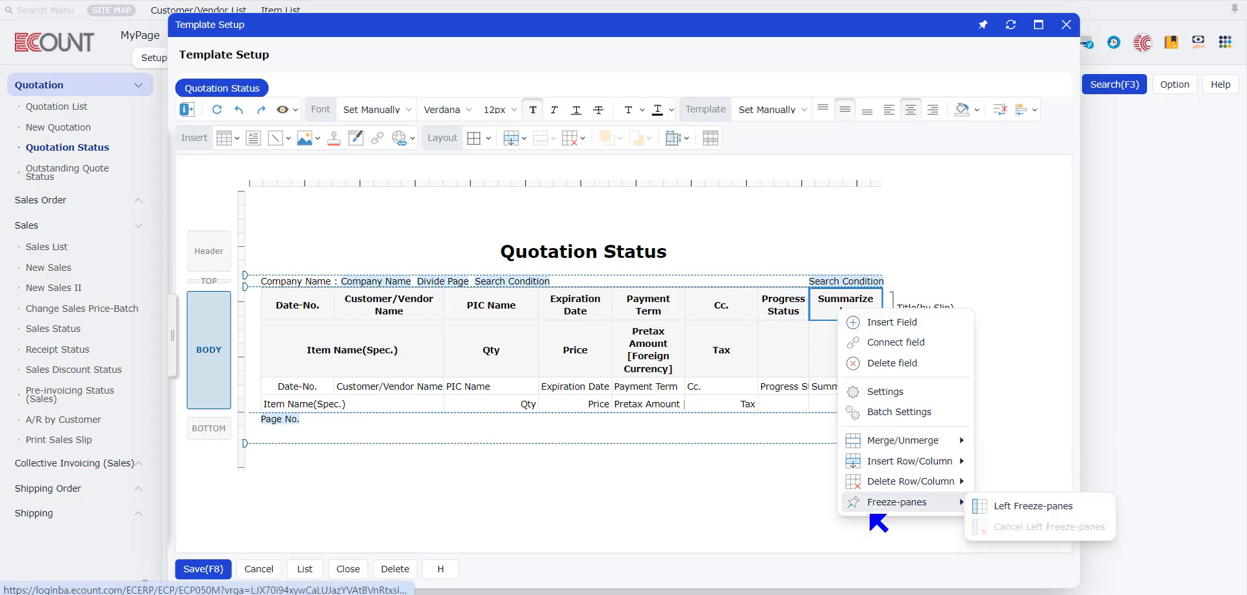
{"action": "mouse_move", "coordinate": [910, 484]}
{"action": "left_click", "coordinate": [1066, 24]}
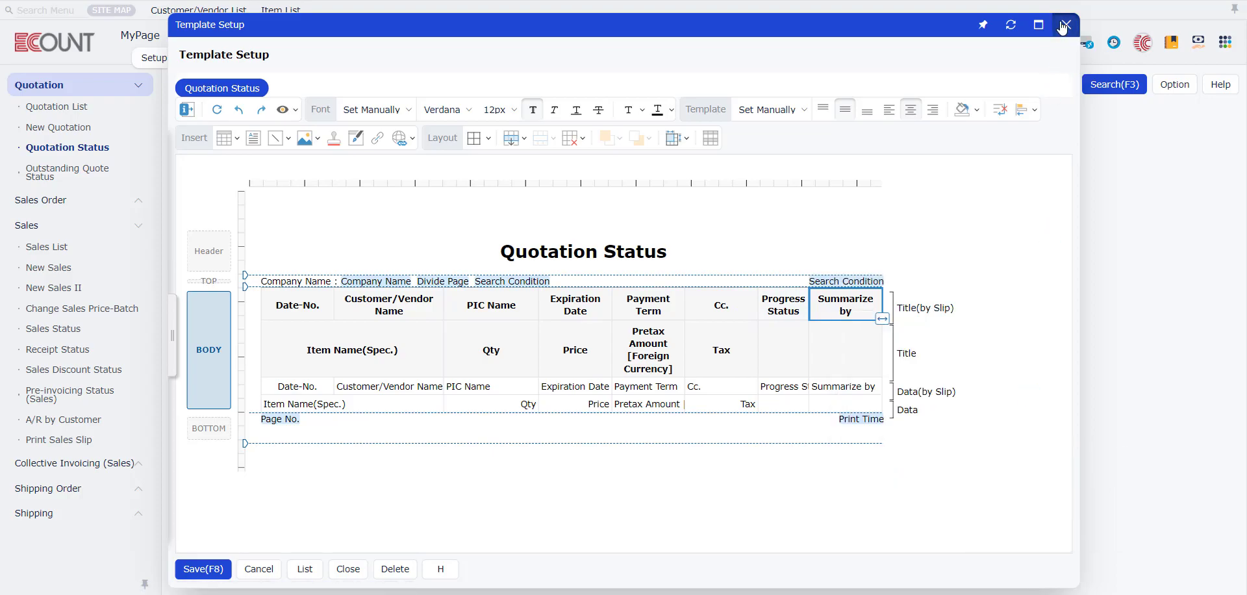
Check the created slips and item balances of the 1st Street quotation from the Quotation List, and close them.
{"action": "left_click", "coordinate": [88, 114]}
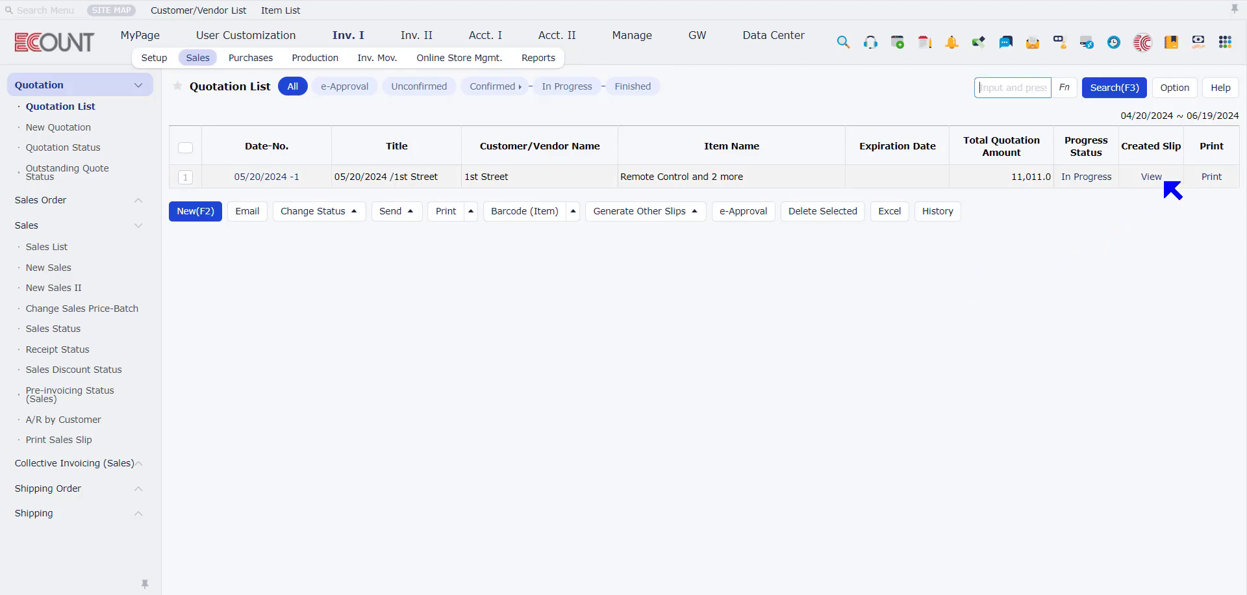
{"action": "left_click", "coordinate": [1147, 178]}
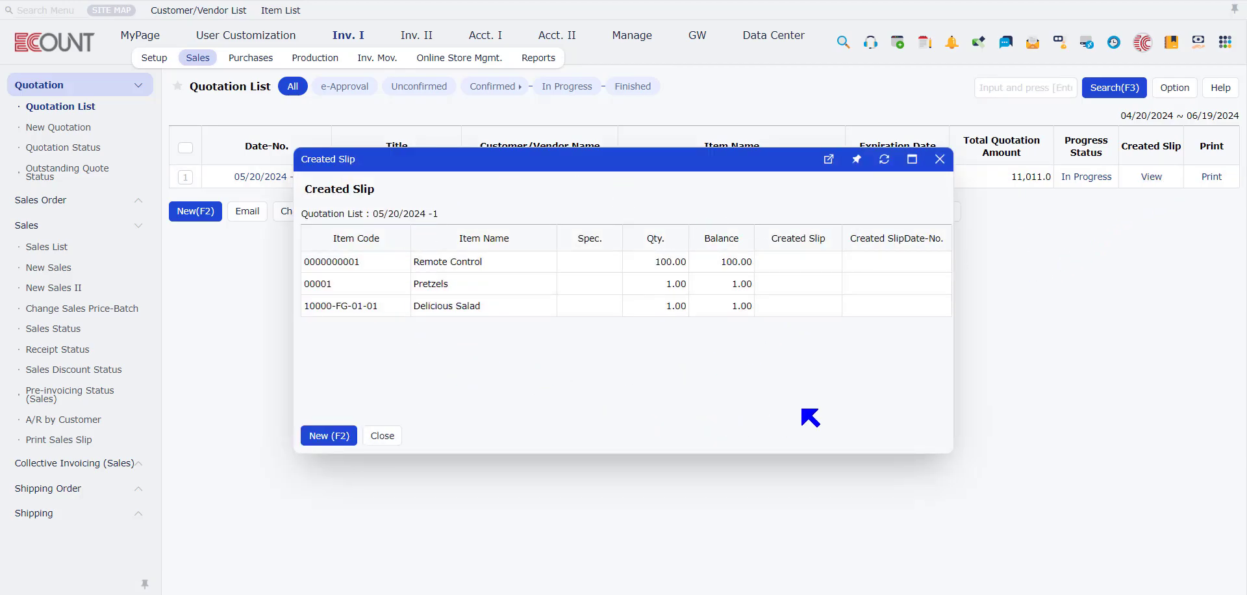
{"action": "left_click", "coordinate": [939, 160]}
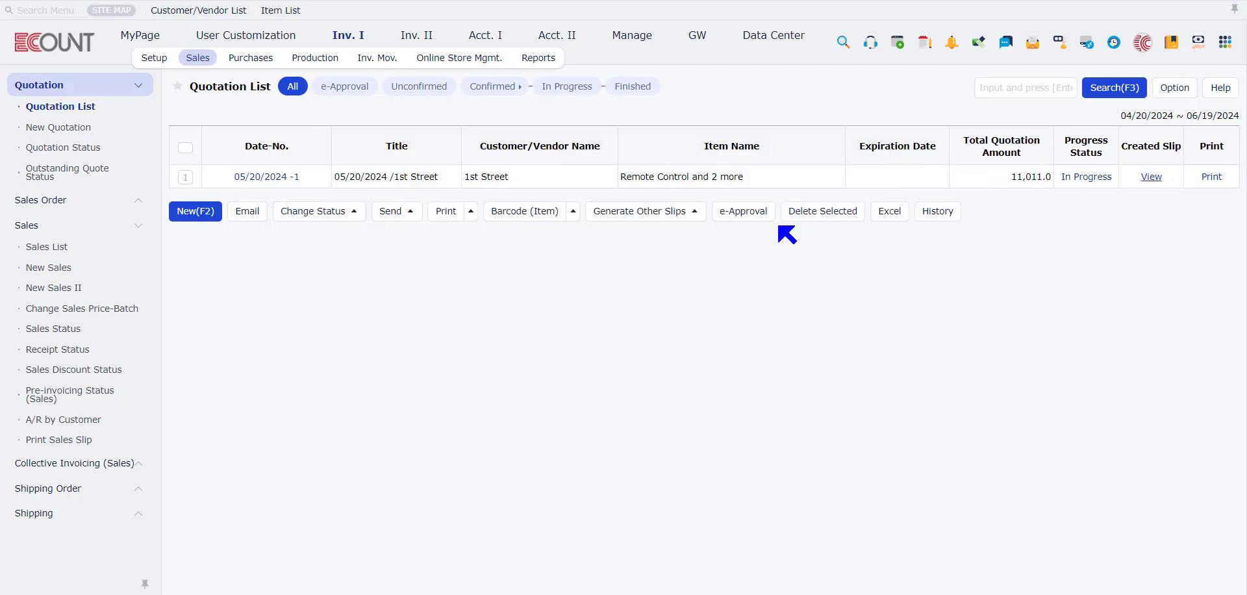
Start a new sales order and load all lines of the 1st Street quotation into it with their residual quantities.
{"action": "left_click", "coordinate": [40, 200]}
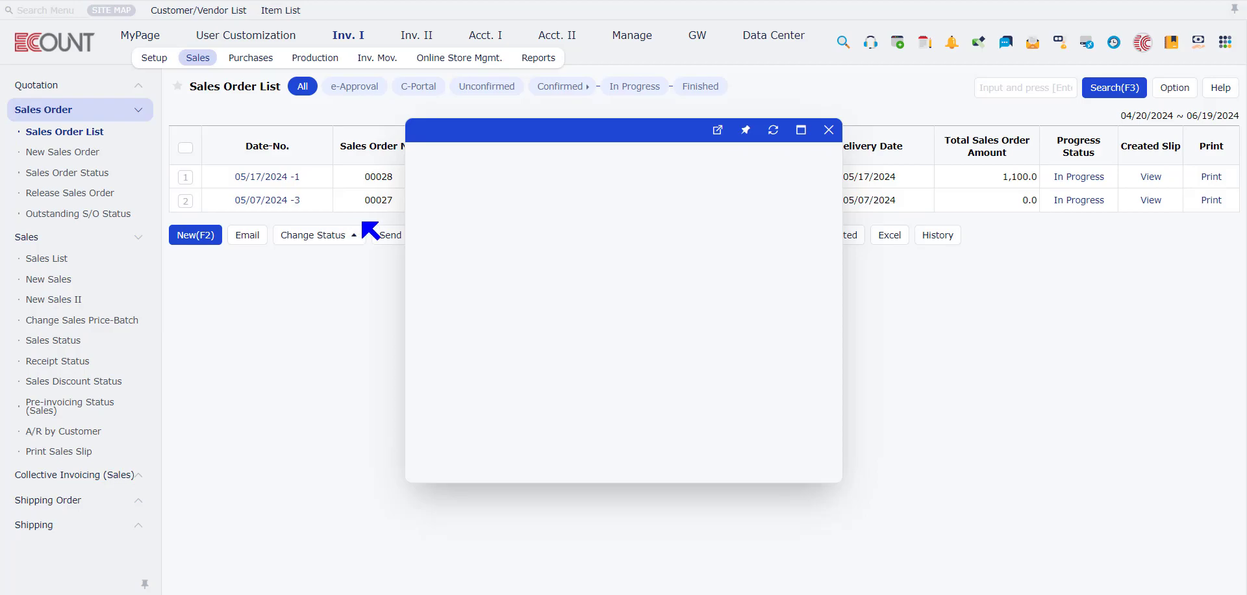
{"action": "left_click", "coordinate": [534, 440]}
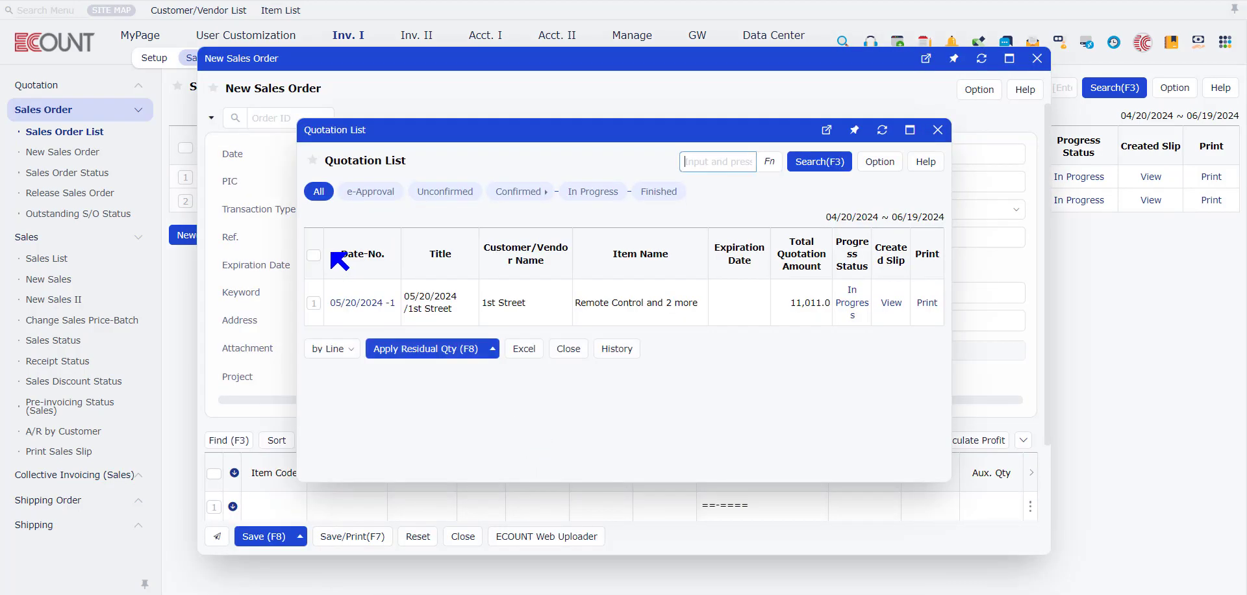
{"action": "left_click", "coordinate": [317, 259]}
{"action": "left_click", "coordinate": [409, 349]}
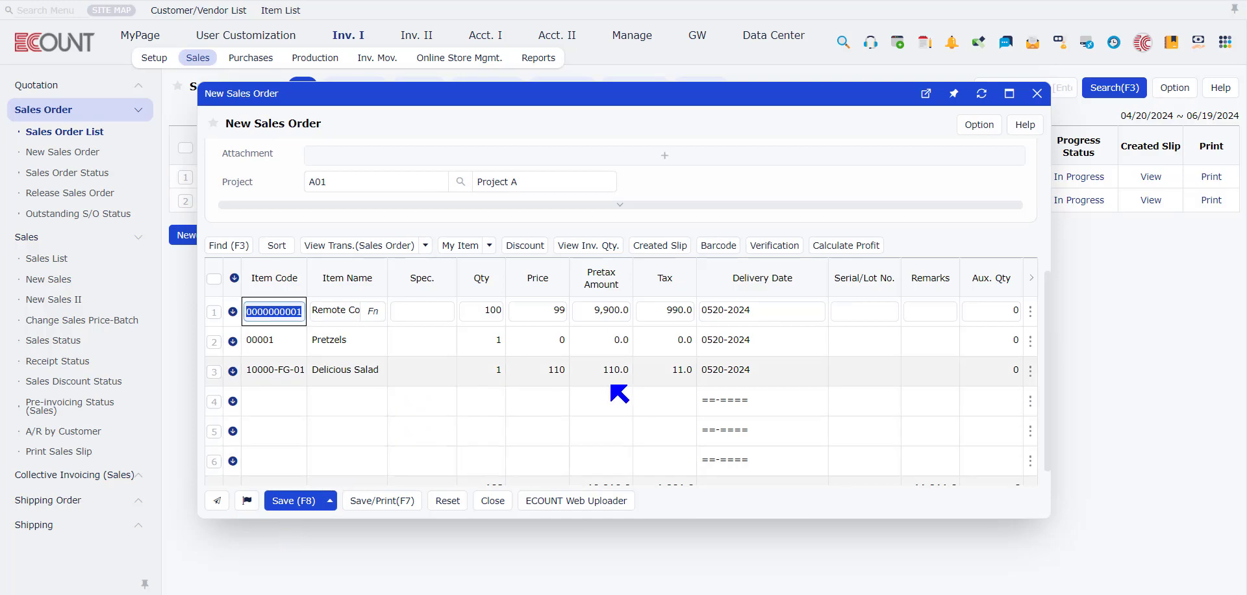
Set the Remote Control quantity to 50, choose OEM as the Location-Out, and save the sales order.
{"action": "left_click", "coordinate": [494, 311]}
{"action": "type", "text": "50"}
{"action": "left_click", "coordinate": [290, 501]}
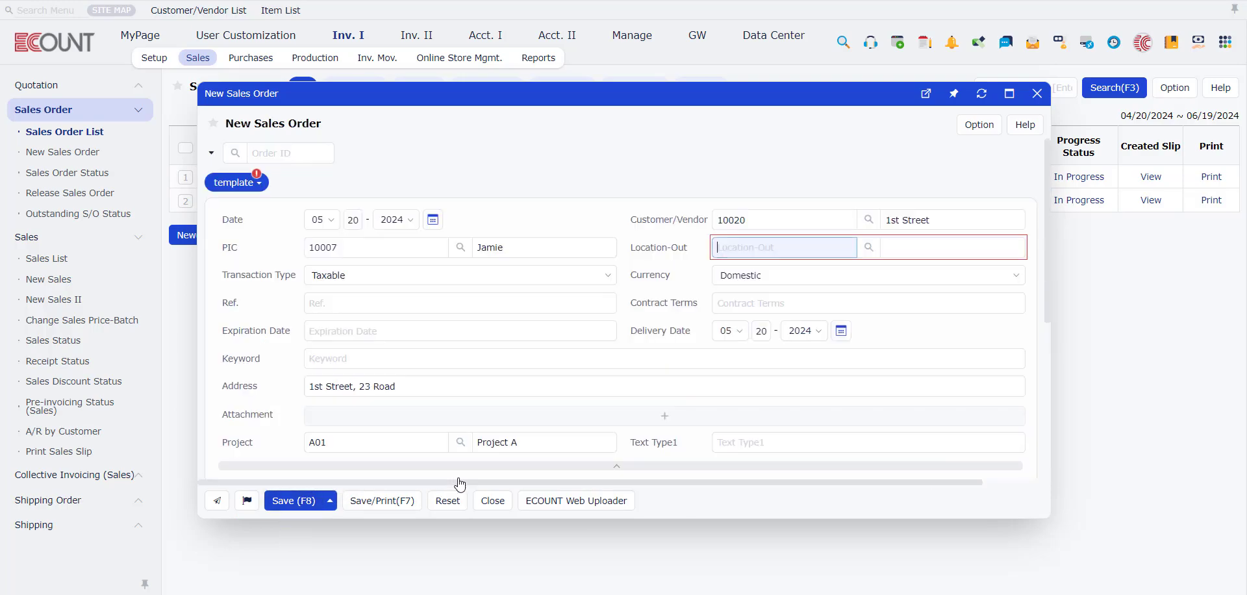
{"action": "left_click", "coordinate": [865, 247]}
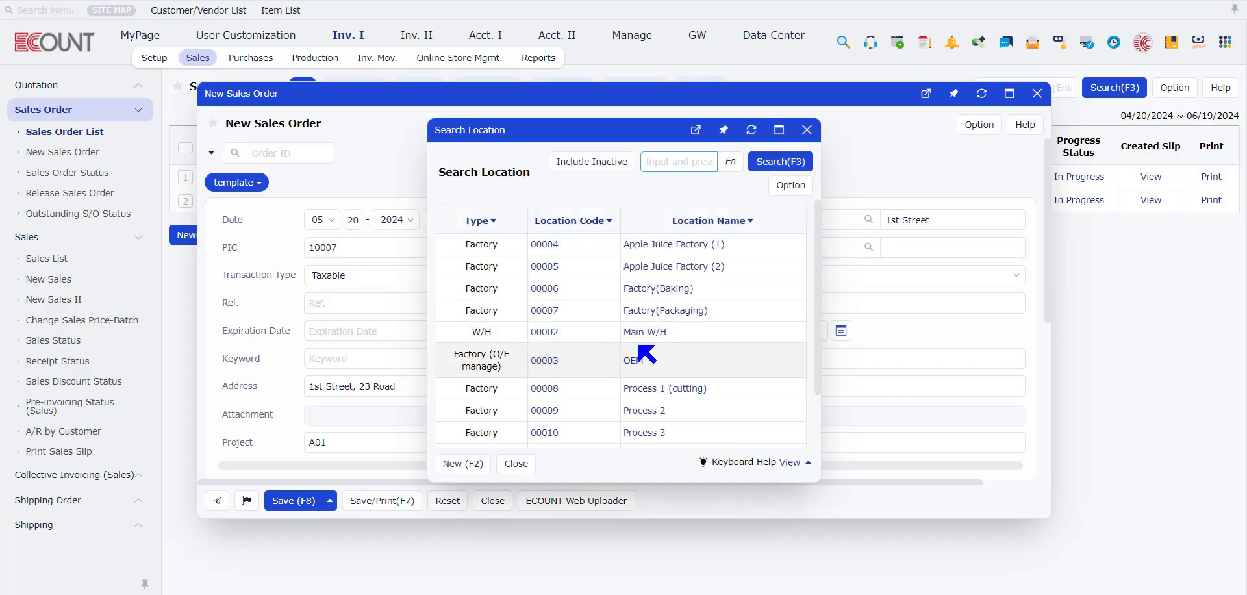
{"action": "left_click", "coordinate": [637, 361]}
{"action": "left_click", "coordinate": [313, 502]}
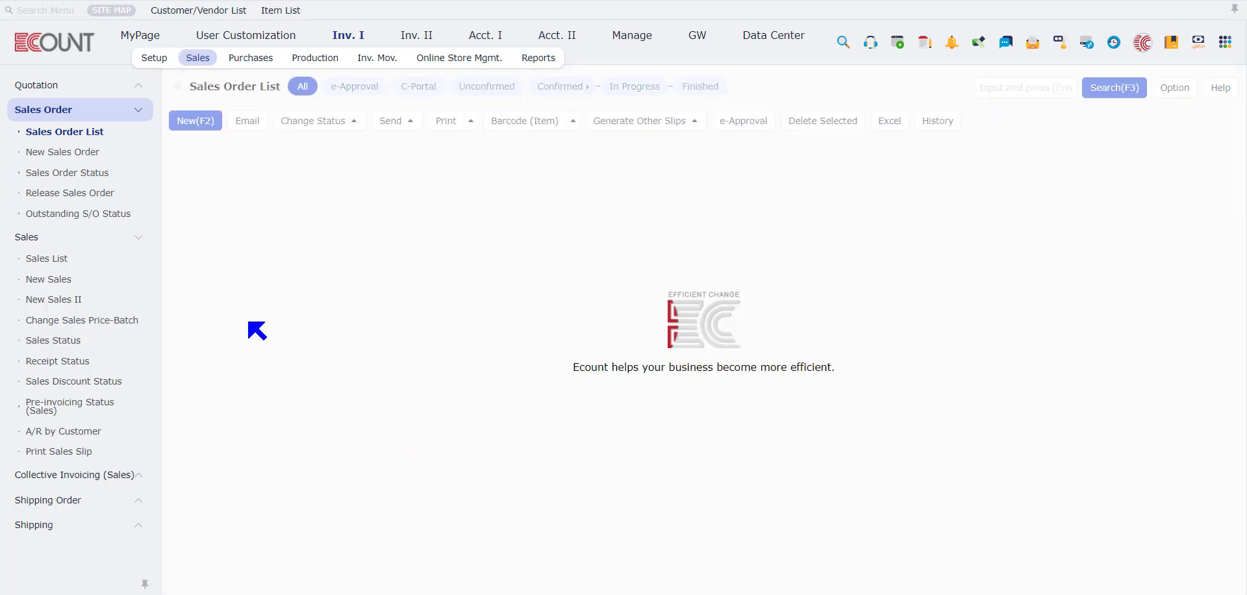
Generate the Outstanding Quote Status report by line for the previous and current month.
{"action": "left_click", "coordinate": [95, 85]}
{"action": "left_click", "coordinate": [103, 173]}
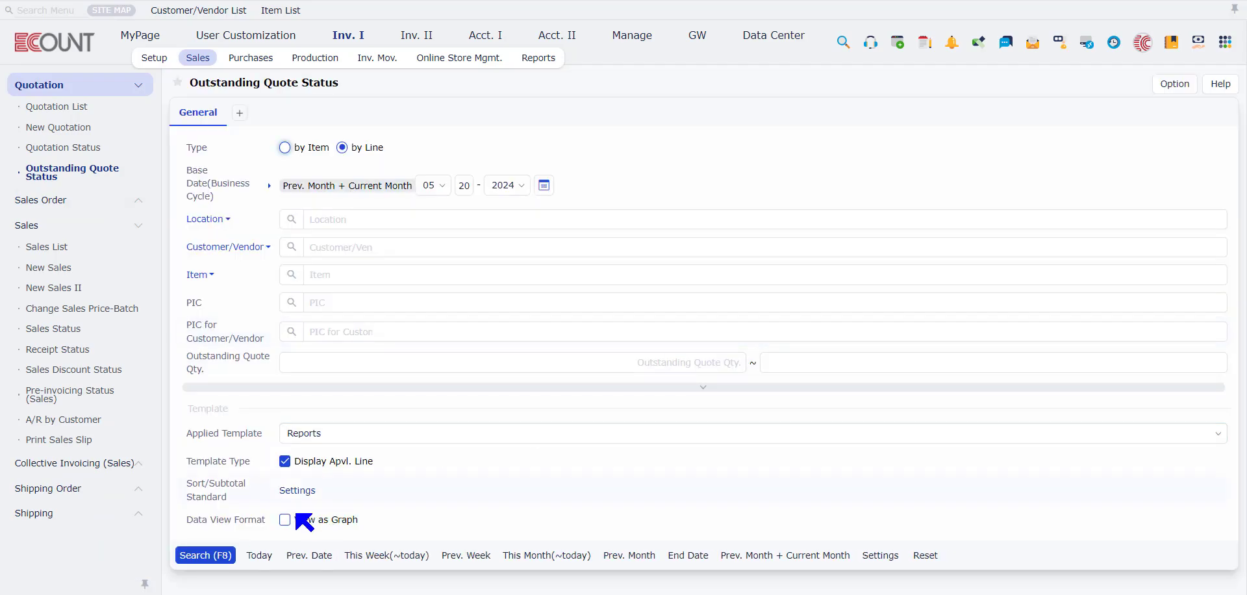
{"action": "left_click", "coordinate": [195, 554]}
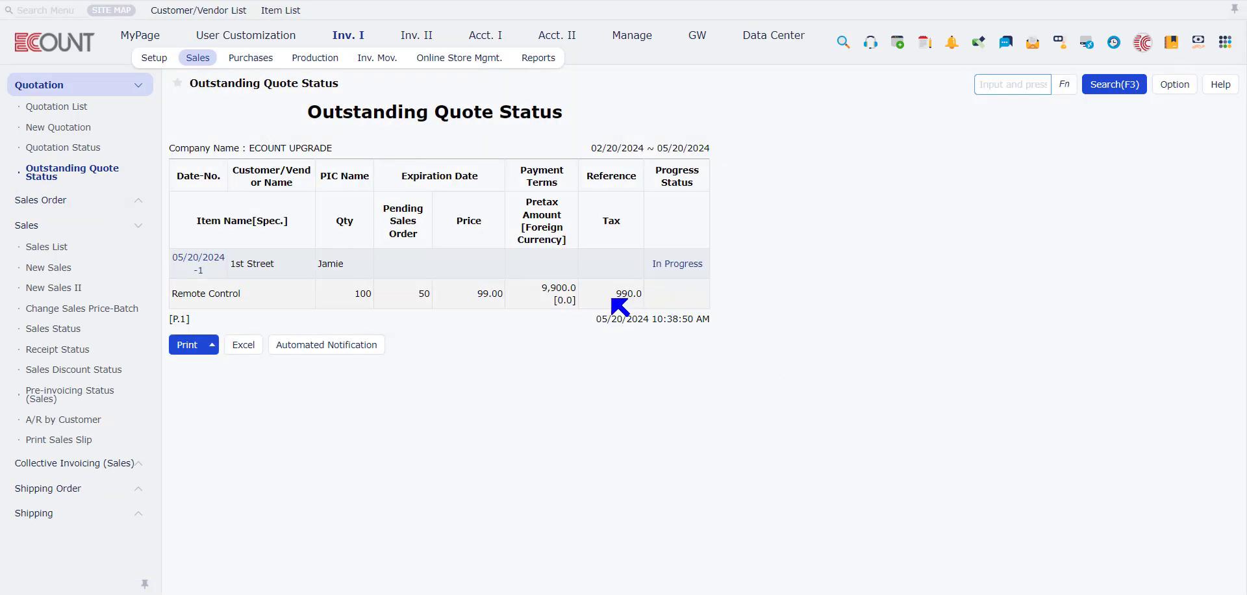
View the created slips of the 1st Street quotation and open the sales order linked to the Remote Control item.
{"action": "left_click", "coordinate": [57, 106]}
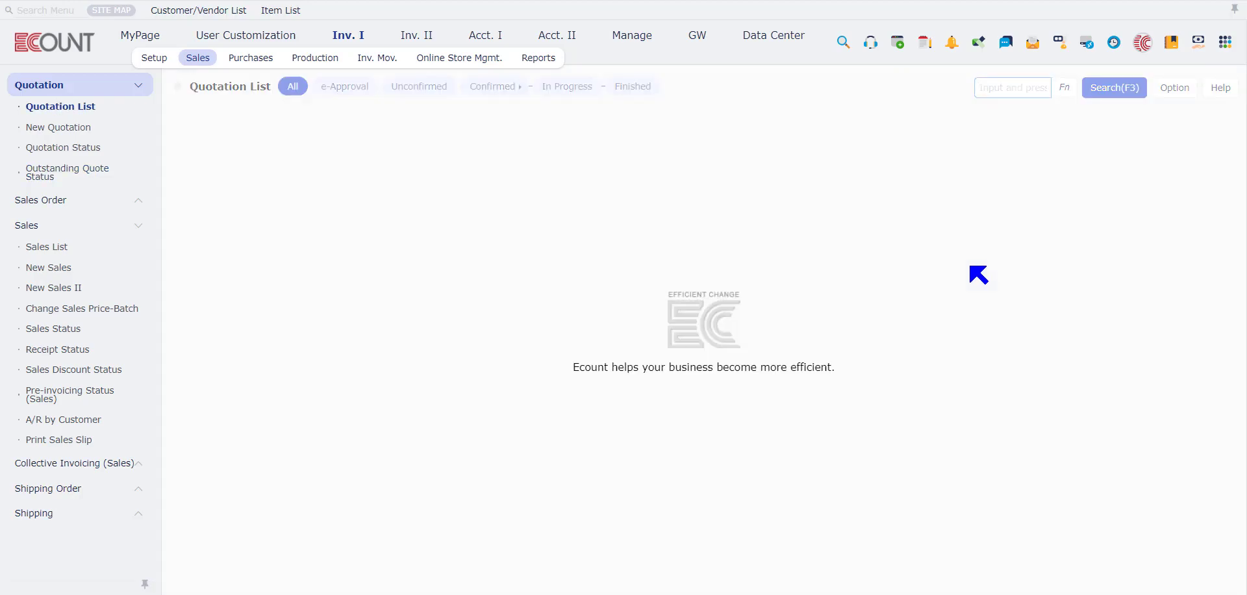
{"action": "left_click", "coordinate": [1150, 178]}
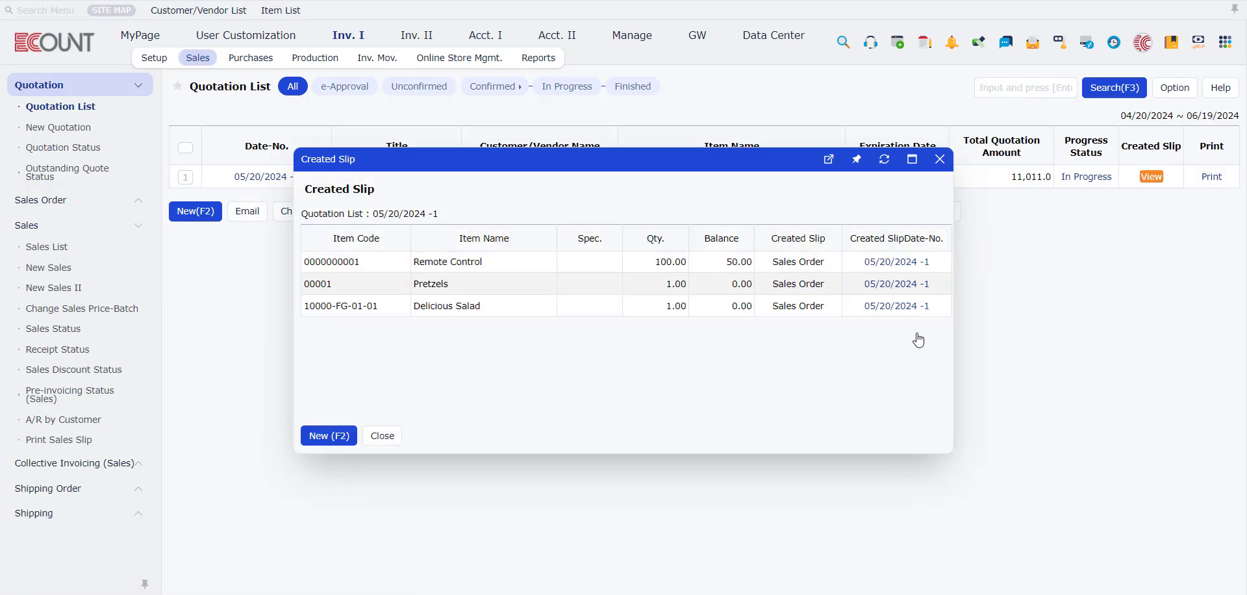
{"action": "left_click", "coordinate": [897, 261]}
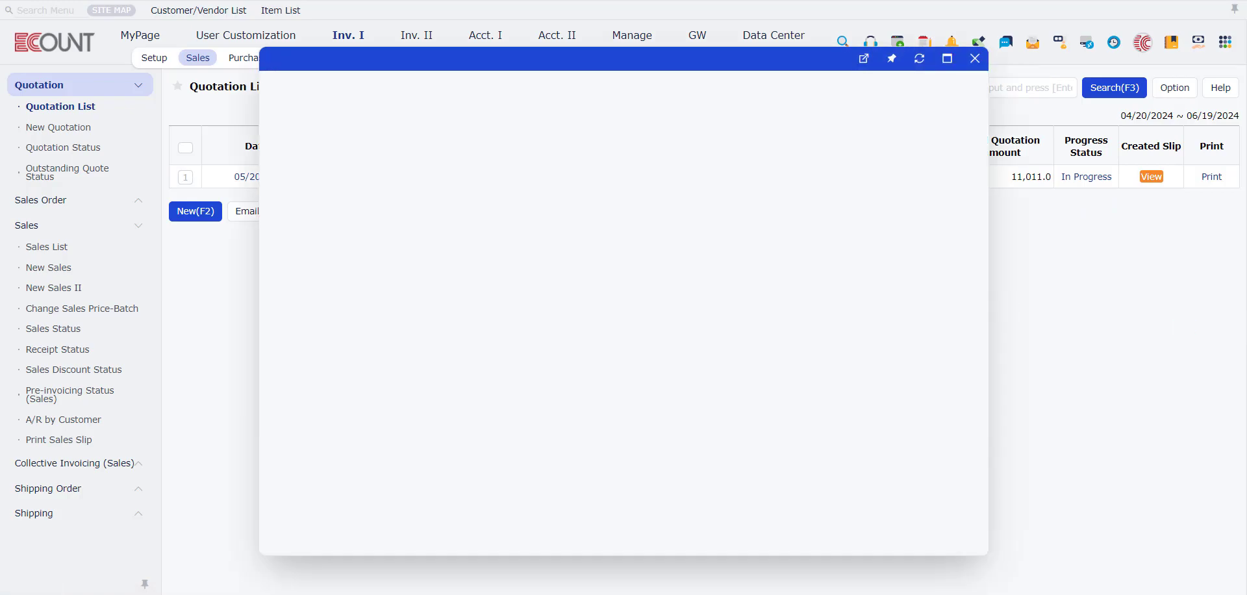